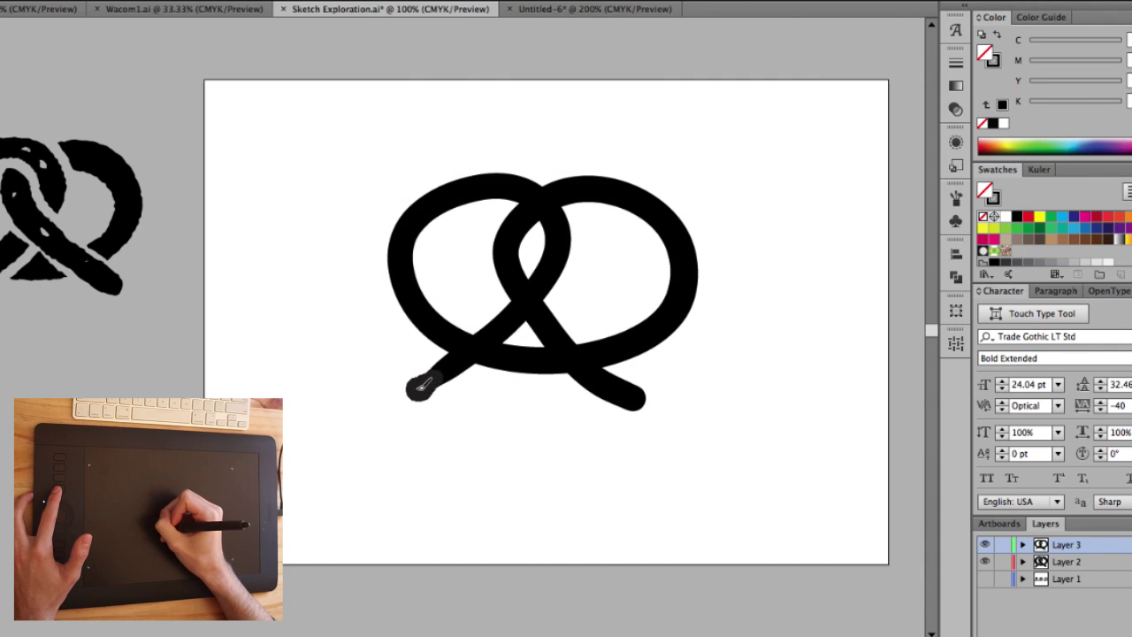
- Thicken the pretzel's loops and both crossed ends with the Blob Brush, working mostly along their inner edges
mouse_move(423, 385)
left_mouse_down()
mouse_move(538, 288)
mouse_move(556, 227)
mouse_move(518, 193)
mouse_move(435, 214)
mouse_move(437, 305)
mouse_move(479, 347)
mouse_move(550, 362)
left_mouse_up()
mouse_move(556, 359)
left_mouse_down()
mouse_move(627, 325)
mouse_move(647, 221)
mouse_move(559, 198)
mouse_move(508, 292)
mouse_move(630, 394)
left_mouse_up()
left_click_drag(501, 285, 585, 352)
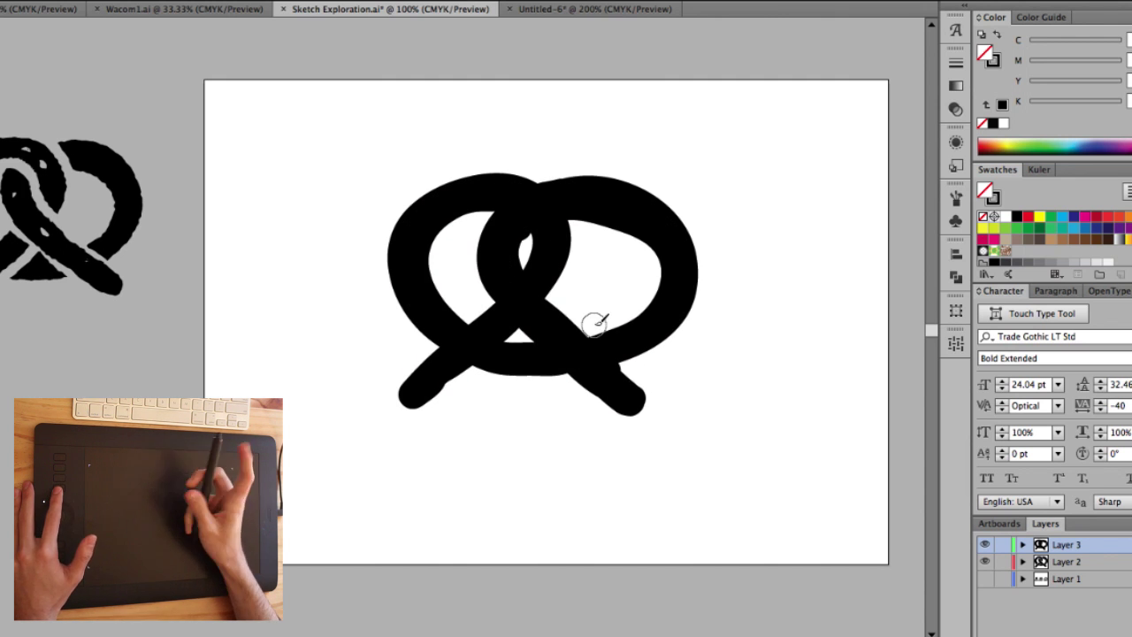
- Erase curved gaps at the pretzel's upper crossing so the left loop passes over the right strand
scroll(595, 325, "up", 2)
key("shift+e")
left_click_drag(540, 322, 512, 322)
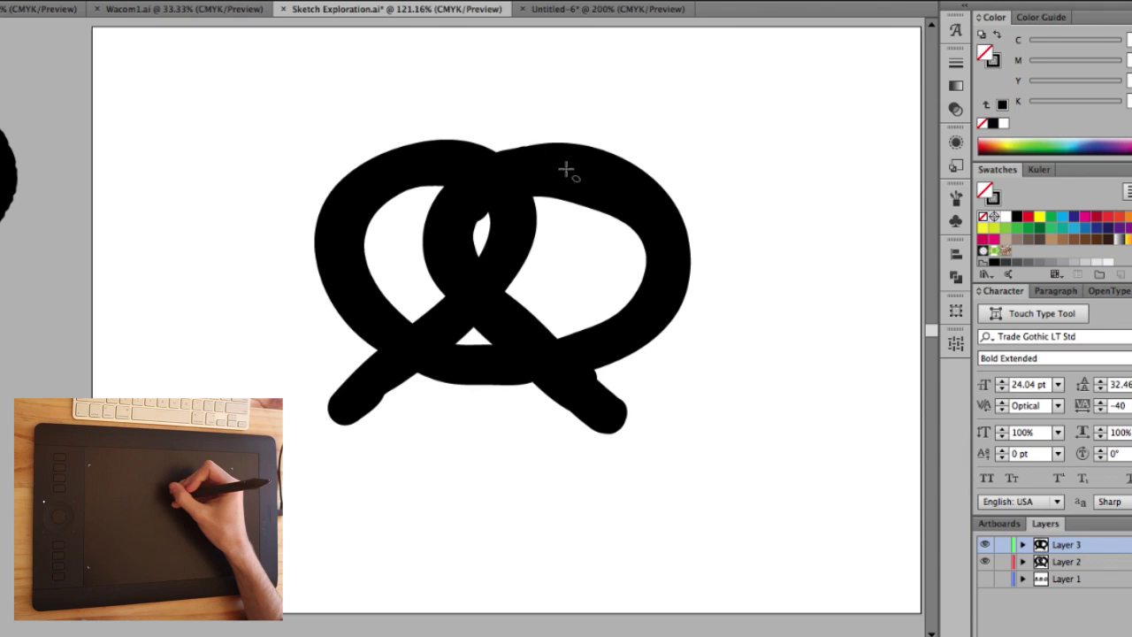
left_click_drag(495, 151, 540, 202)
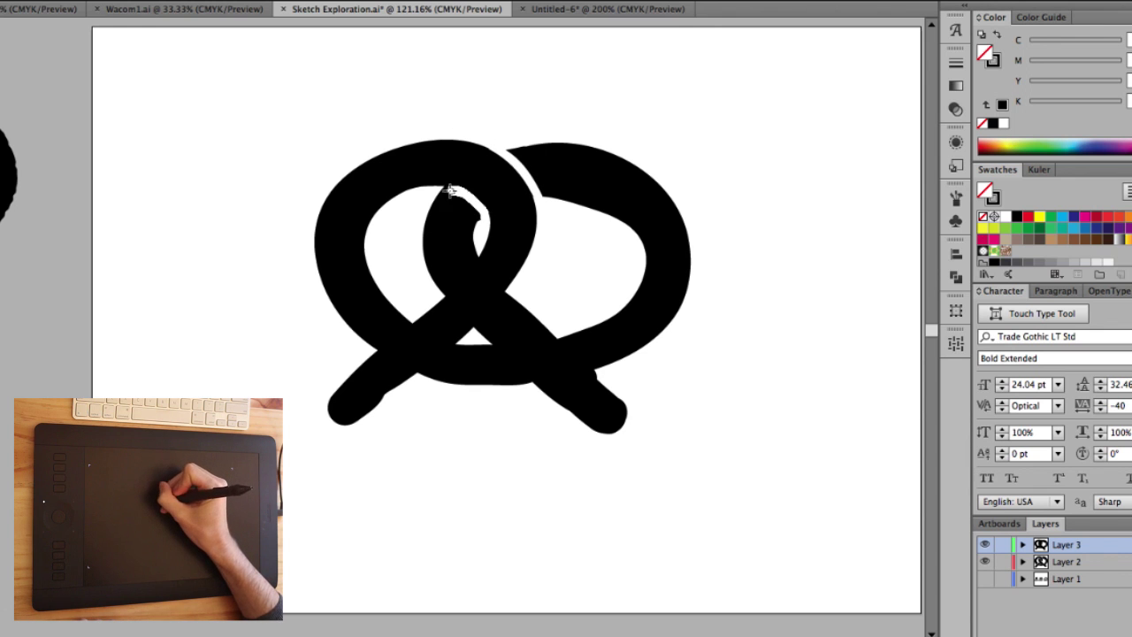
left_click_drag(451, 190, 482, 221)
- Erase gaps along both sides of the long diagonal strand and around the short lower-left arm to separate the overlapping strands
left_click_drag(442, 299, 467, 338)
left_click_drag(478, 235, 505, 285)
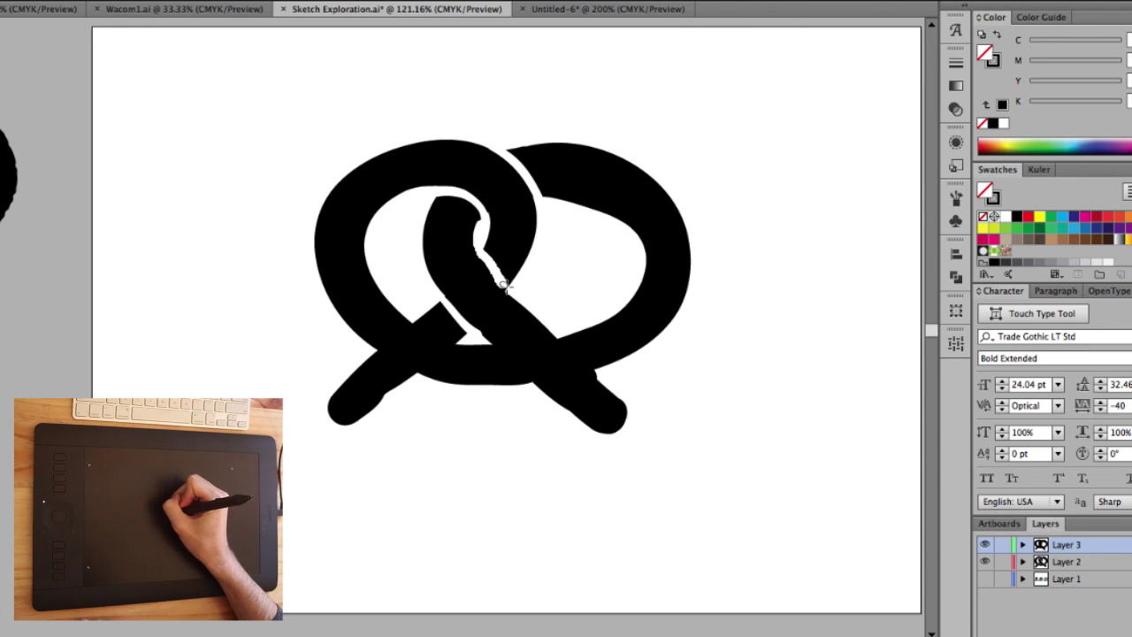
mouse_move(485, 347)
left_mouse_down()
mouse_move(535, 388)
mouse_move(559, 341)
mouse_move(610, 386)
left_mouse_up()
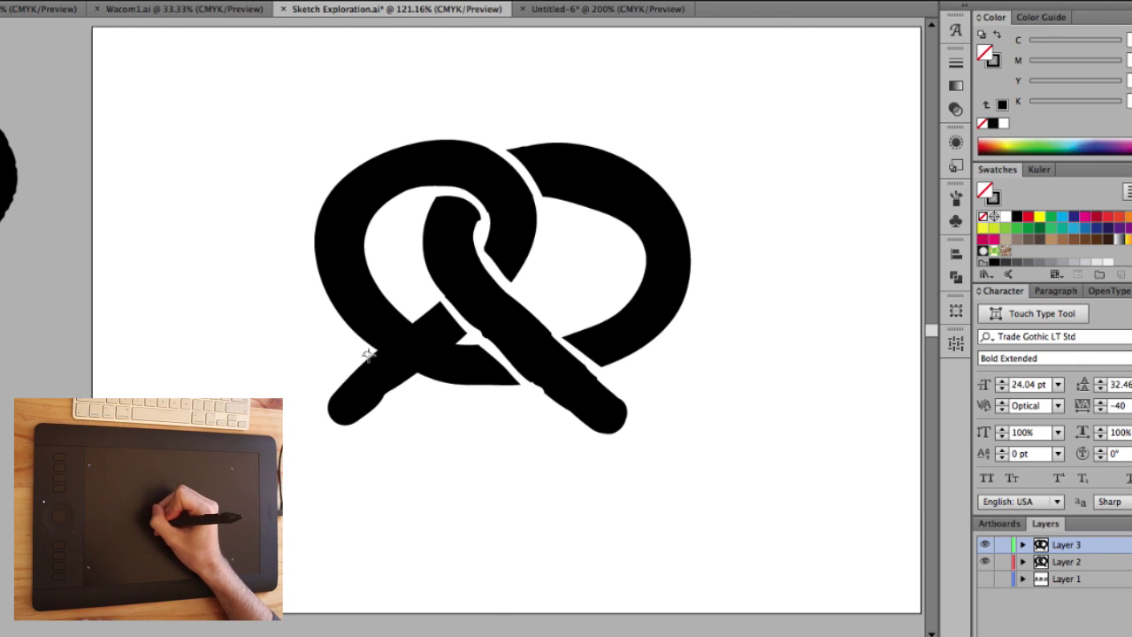
mouse_move(369, 355)
left_mouse_down()
mouse_move(410, 324)
mouse_move(464, 344)
mouse_move(414, 382)
left_mouse_up()
- Choose a smaller brush and smooth the uneven edges of the pretzel's lower-left arm
left_click(957, 198)
left_click(895, 215)
key("b")
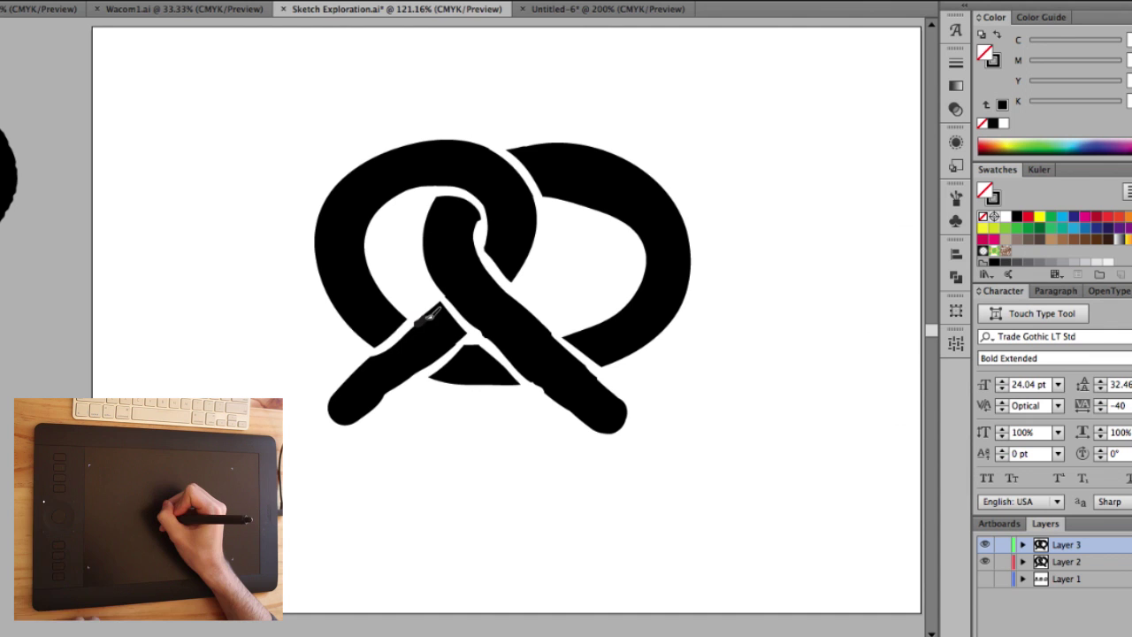
left_click_drag(428, 318, 367, 357)
scroll(367, 355, "up", 5)
scroll(537, 320, "left", 4)
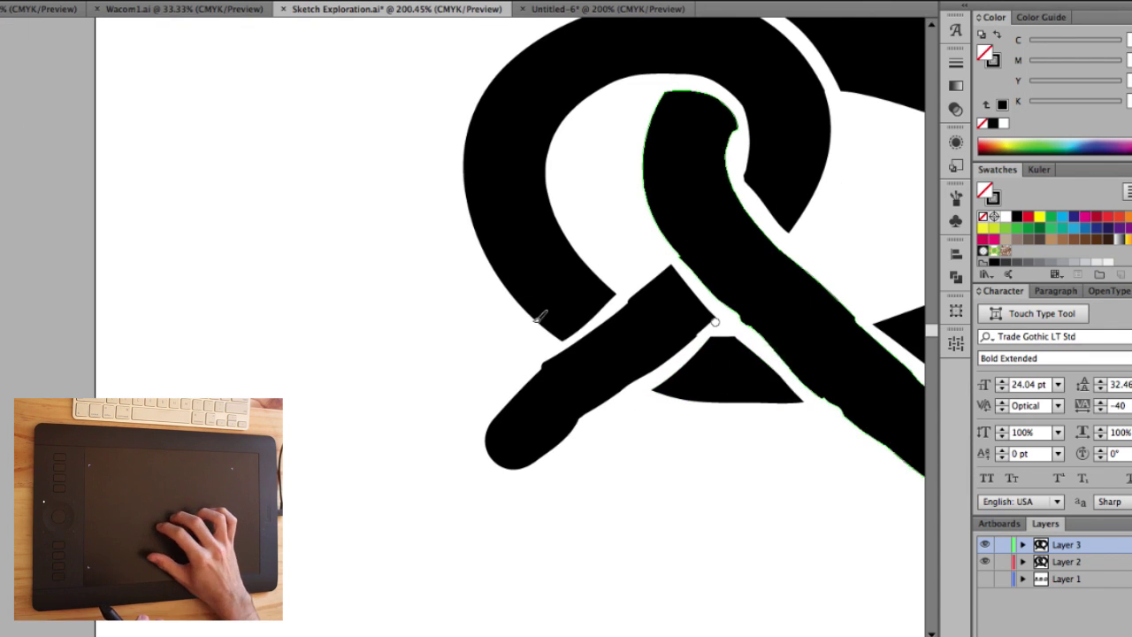
scroll(540, 317, "right", 3)
left_click_drag(570, 306, 468, 396)
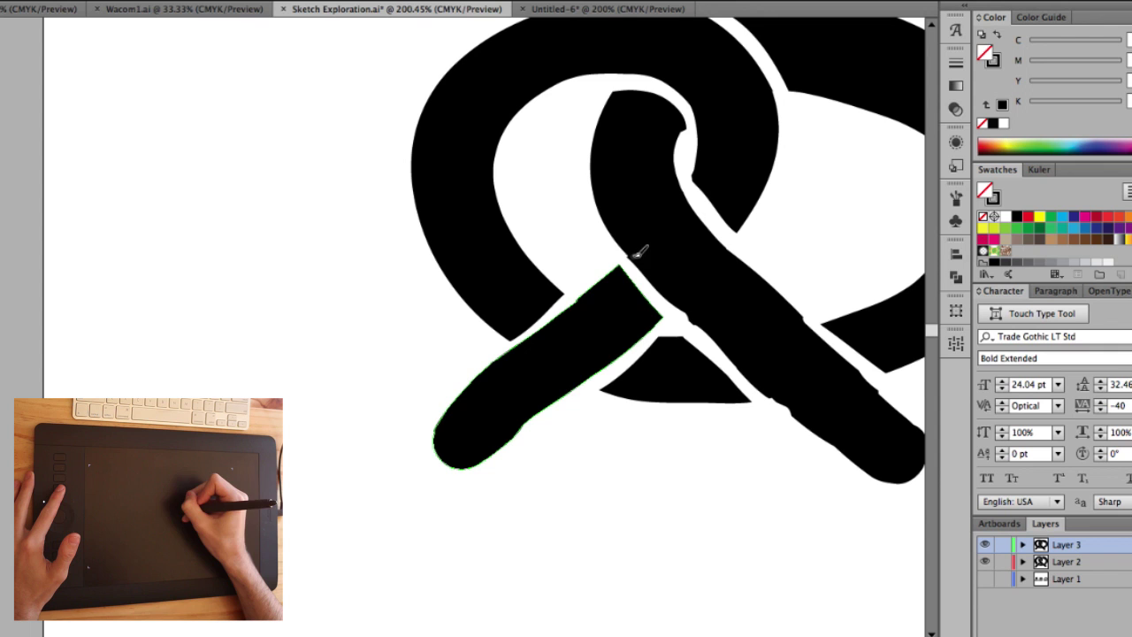
- Smooth the bumpy edges of the long diagonal strand with the small brush
left_click_drag(711, 328, 801, 423)
left_click_drag(815, 420, 542, 404)
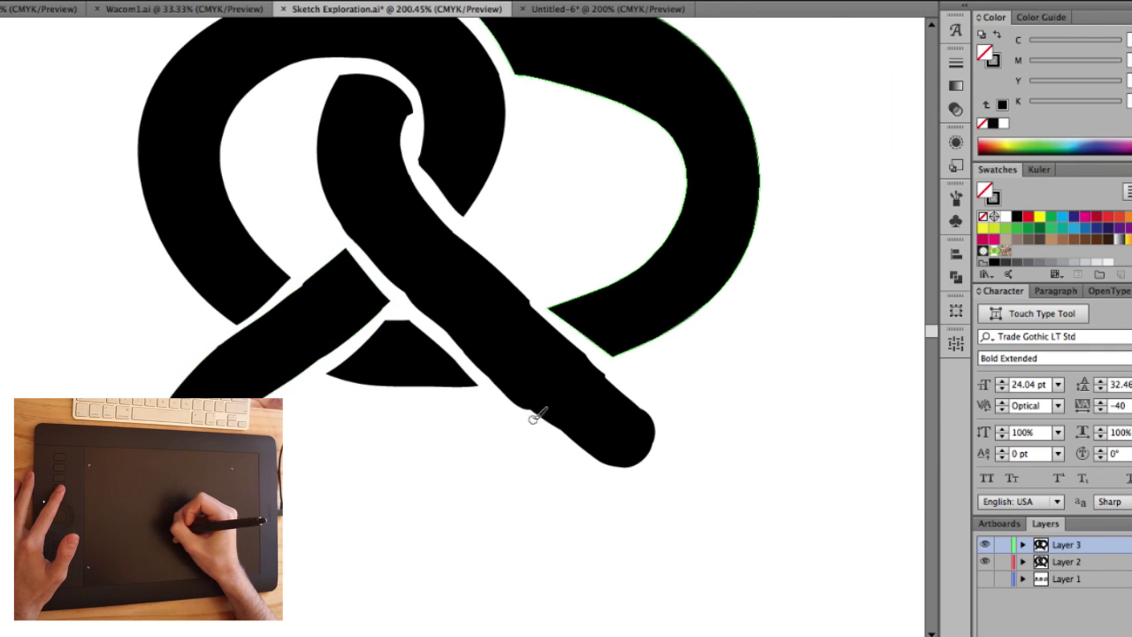
left_click_drag(522, 302, 608, 385)
- Erase small salt specks into the pretzel's left loop, varying their size and spacing
left_click_drag(439, 107, 558, 196)
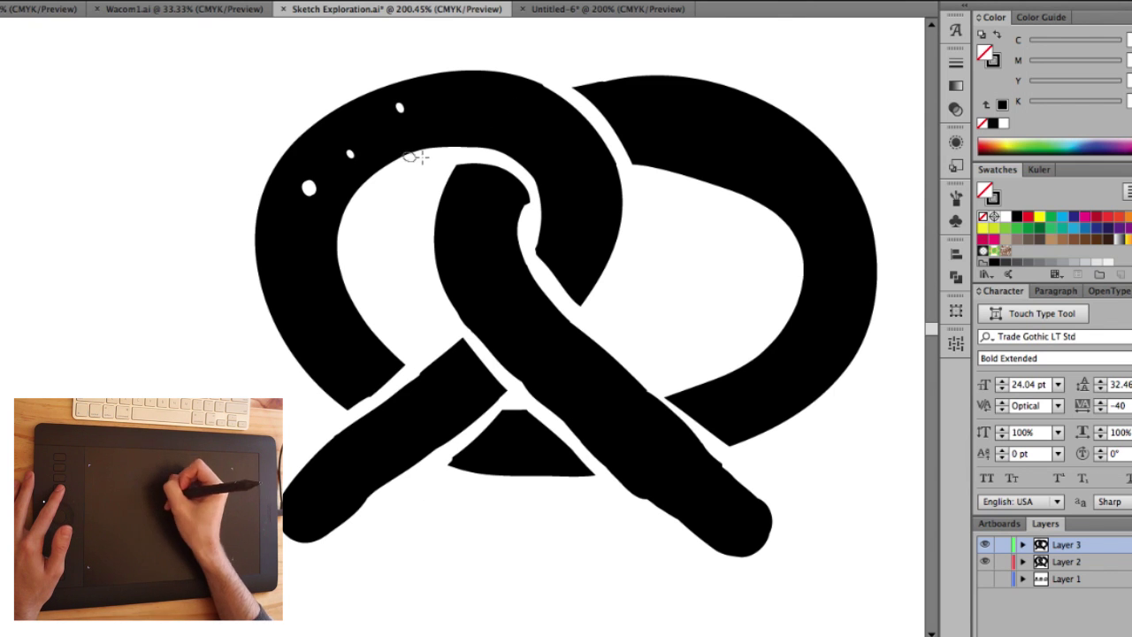
left_click(459, 99)
left_click(490, 95)
left_click(324, 347)
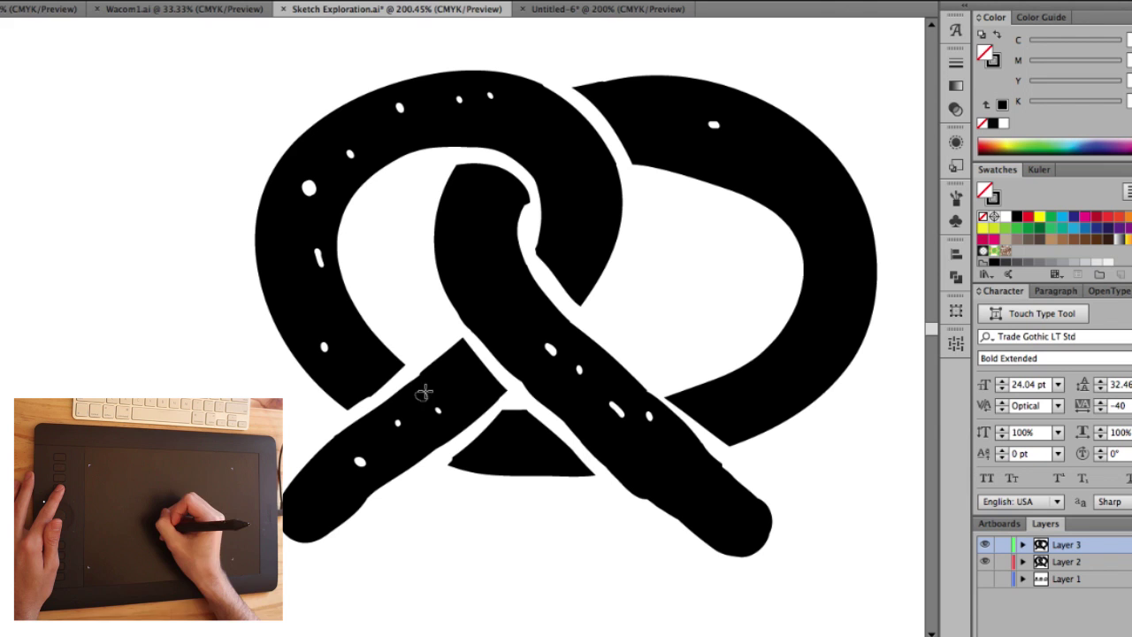
- Erase salt specks of varied size along the pretzel's right loop, redoing the ones near its outer side
left_click(663, 94)
left_click(800, 159)
left_click_drag(856, 253, 841, 311)
key("super+z")
left_click(850, 283)
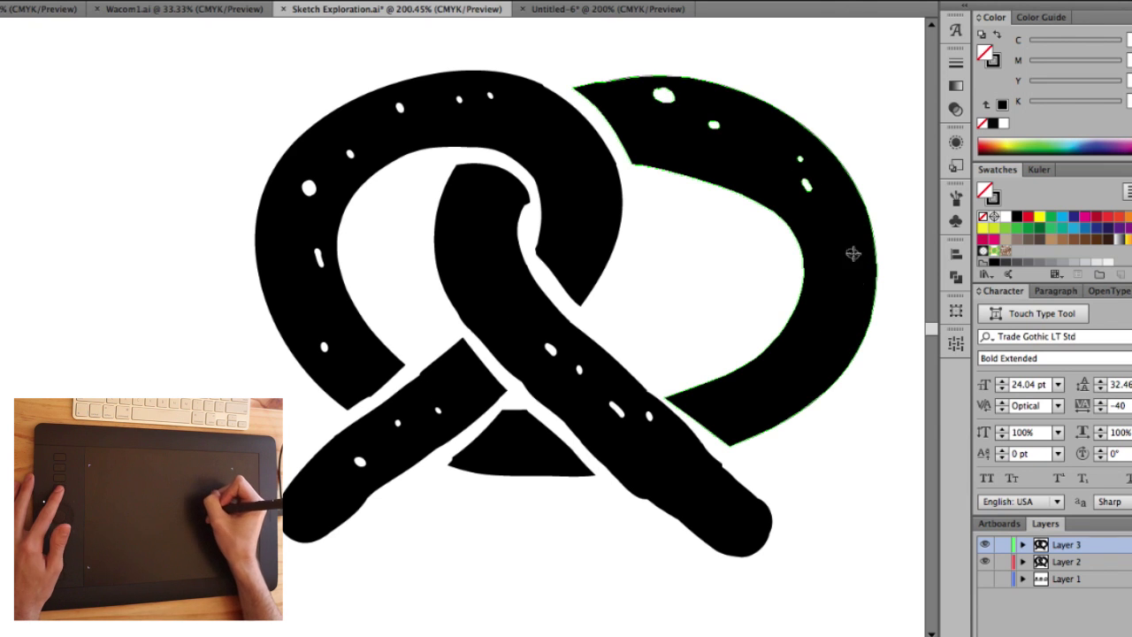
left_click(854, 258)
- Add salt specks to the inner curve of the left loop and the upper diagonal strand, and vary the speck sizes
left_click(543, 123)
left_click(570, 197)
left_click(472, 210)
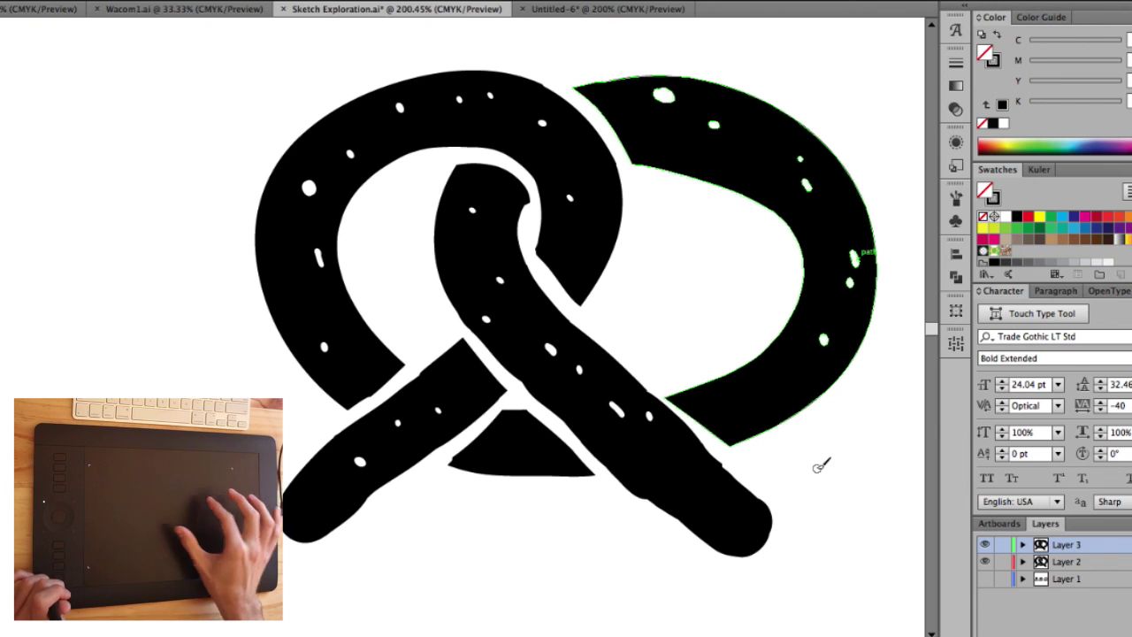
scroll(821, 463, "down", 5)
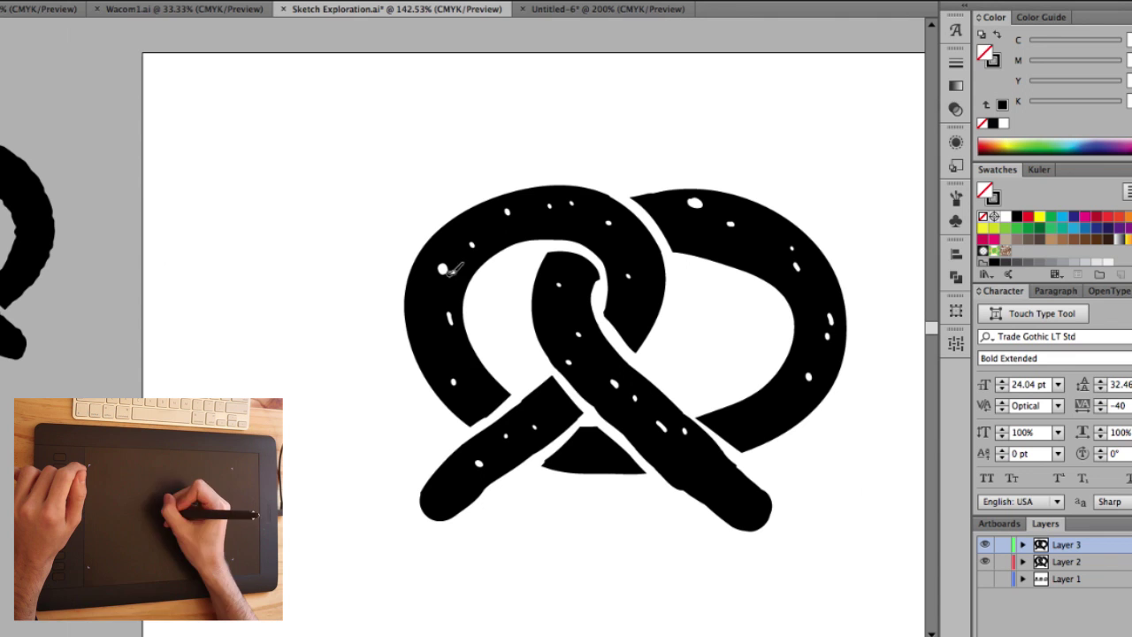
left_click(613, 227)
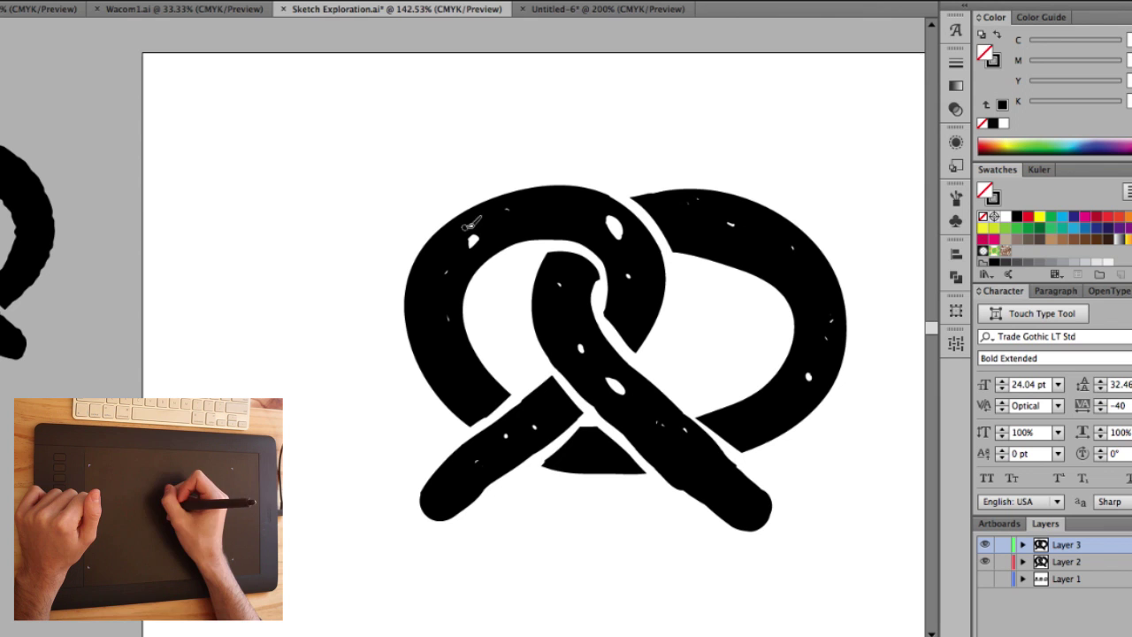
- Widen the gaps between the crossing strands and round off the cut strand ends
left_click_drag(634, 200, 687, 261)
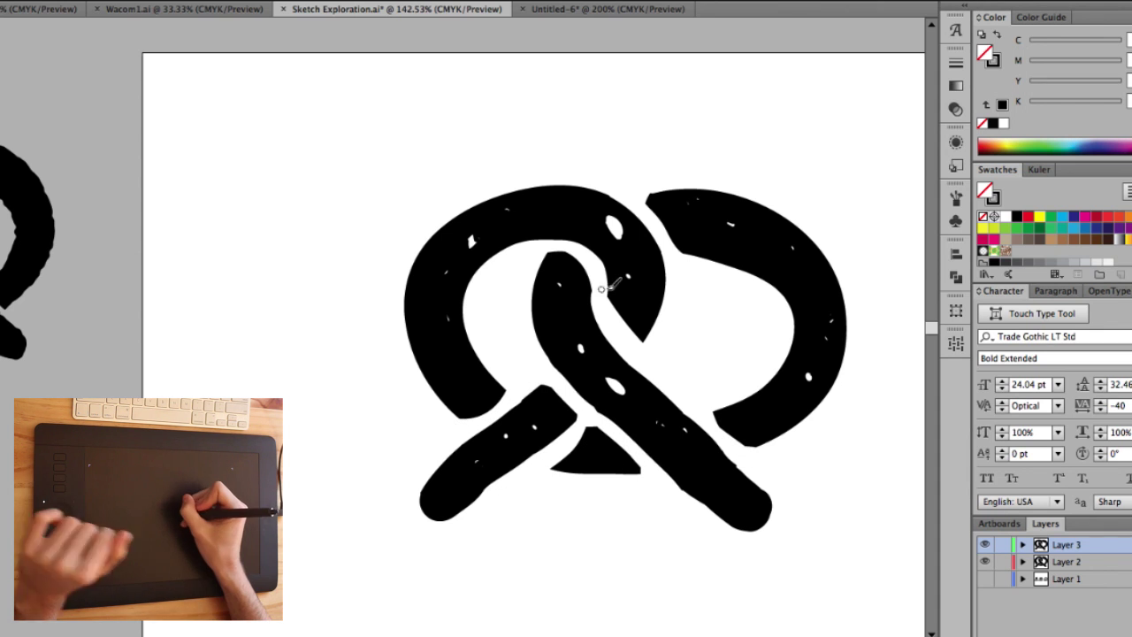
left_click_drag(641, 329, 646, 336)
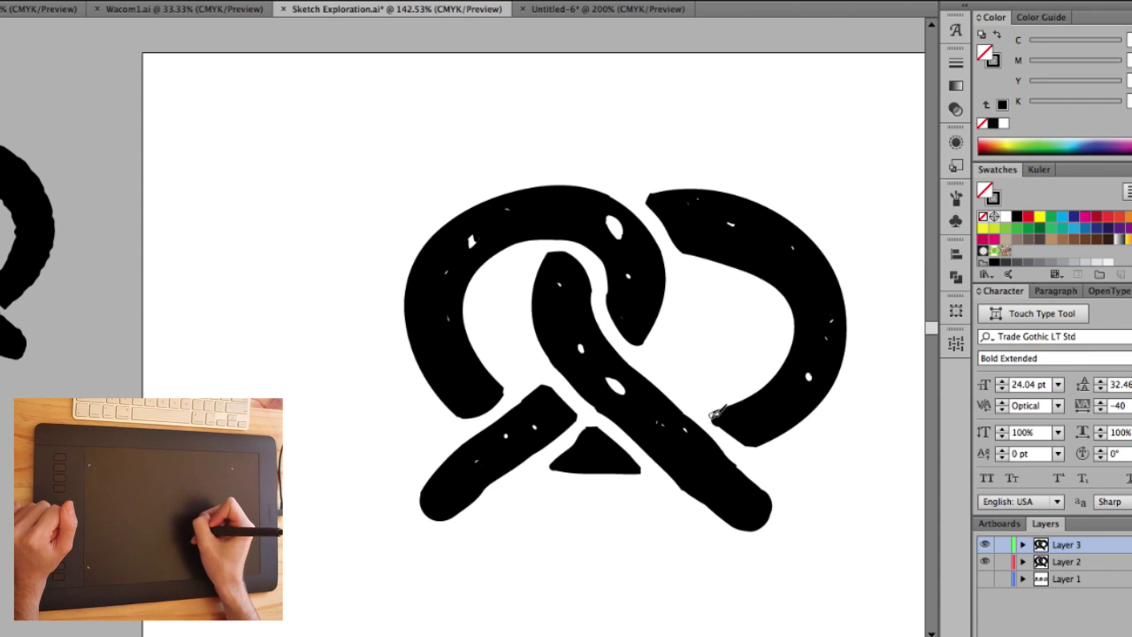
left_click_drag(719, 420, 731, 434)
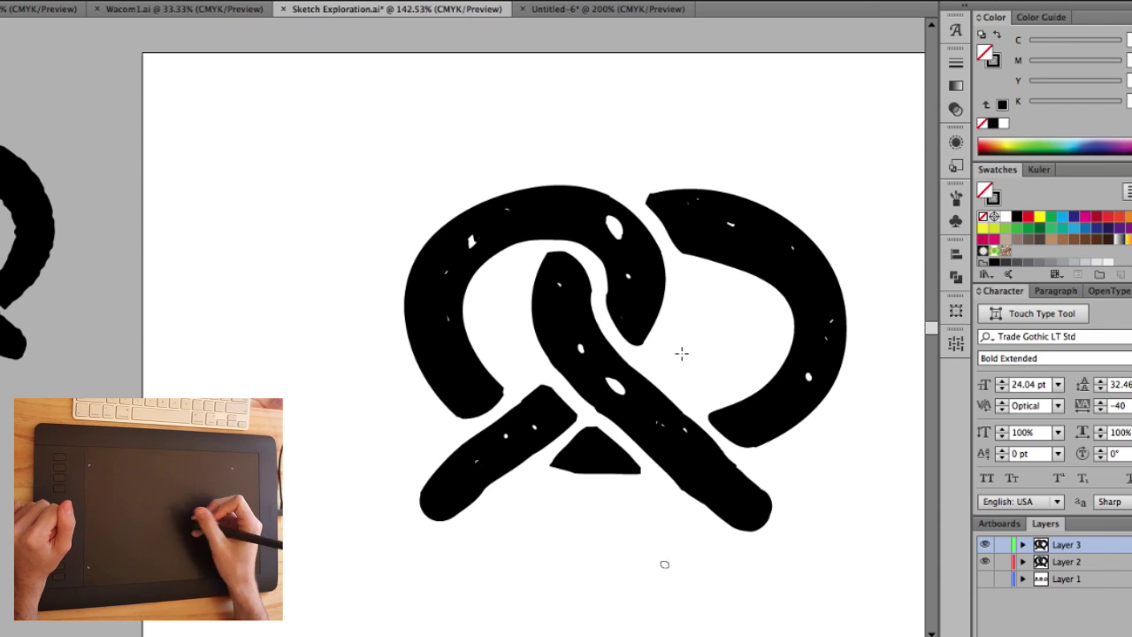
scroll(682, 353, "down", 1)
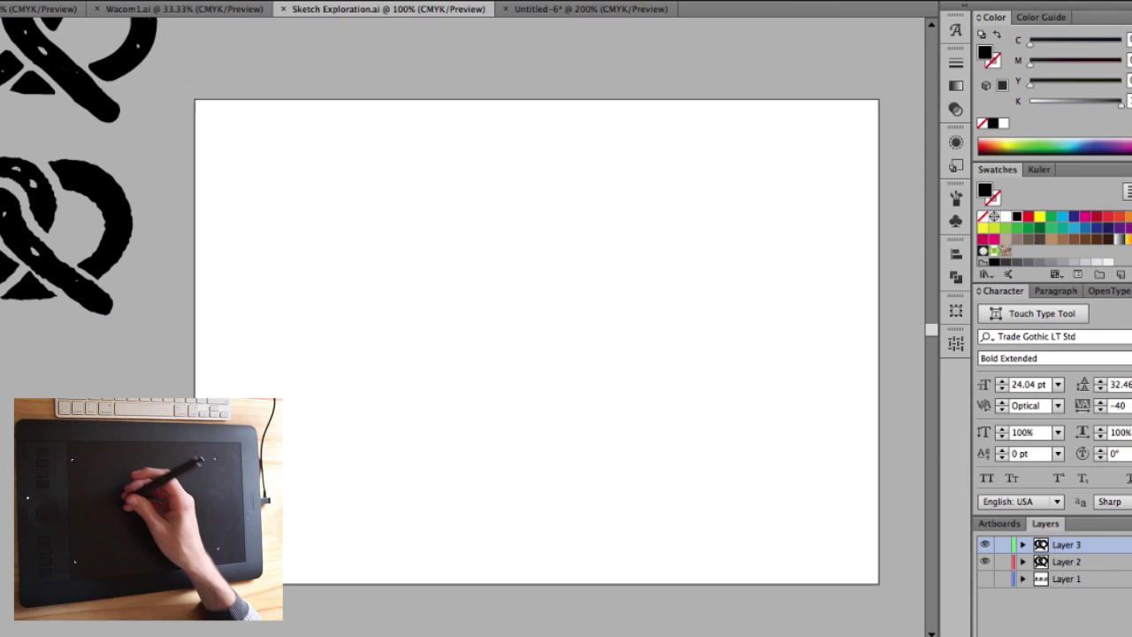
- Paint a solid black croissant silhouette on the blank artboard with the size 30 brush, arched on top with two drooping ends
left_click(957, 198)
left_click(764, 239)
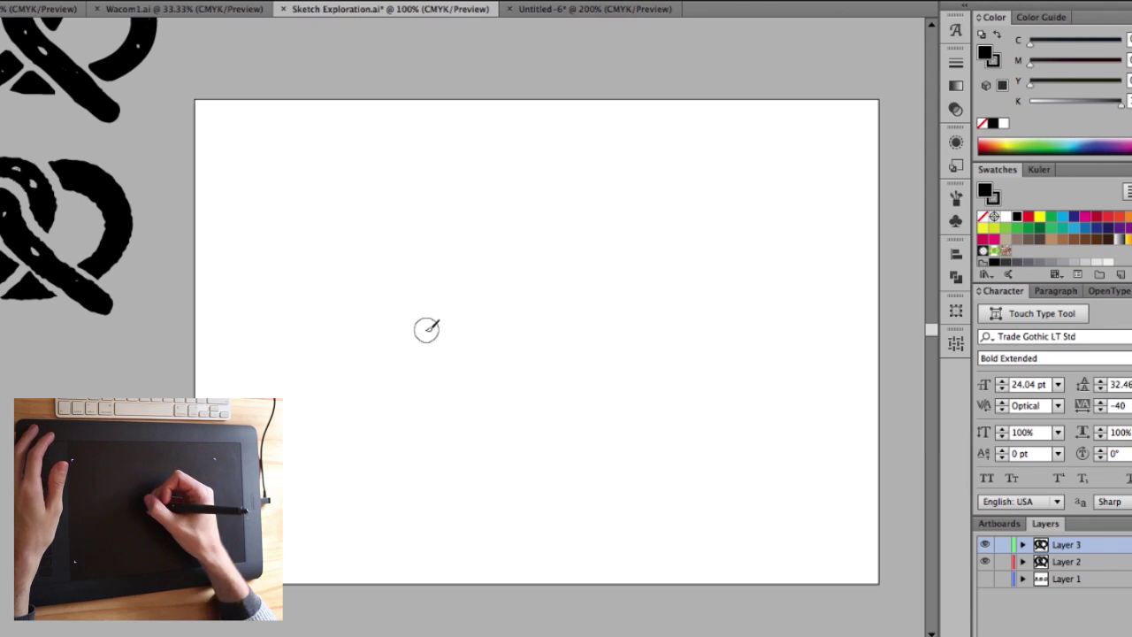
mouse_move(360, 351)
left_mouse_down()
mouse_move(536, 233)
mouse_move(734, 346)
mouse_move(761, 405)
mouse_move(347, 389)
mouse_move(768, 405)
left_mouse_up()
mouse_move(343, 409)
left_mouse_down()
mouse_move(424, 317)
mouse_move(542, 254)
mouse_move(715, 345)
mouse_move(631, 293)
mouse_move(683, 349)
mouse_move(737, 376)
mouse_move(641, 294)
mouse_move(584, 389)
left_mouse_up()
mouse_move(468, 315)
left_mouse_down()
mouse_move(372, 383)
mouse_move(543, 394)
mouse_move(480, 317)
mouse_move(571, 298)
left_mouse_up()
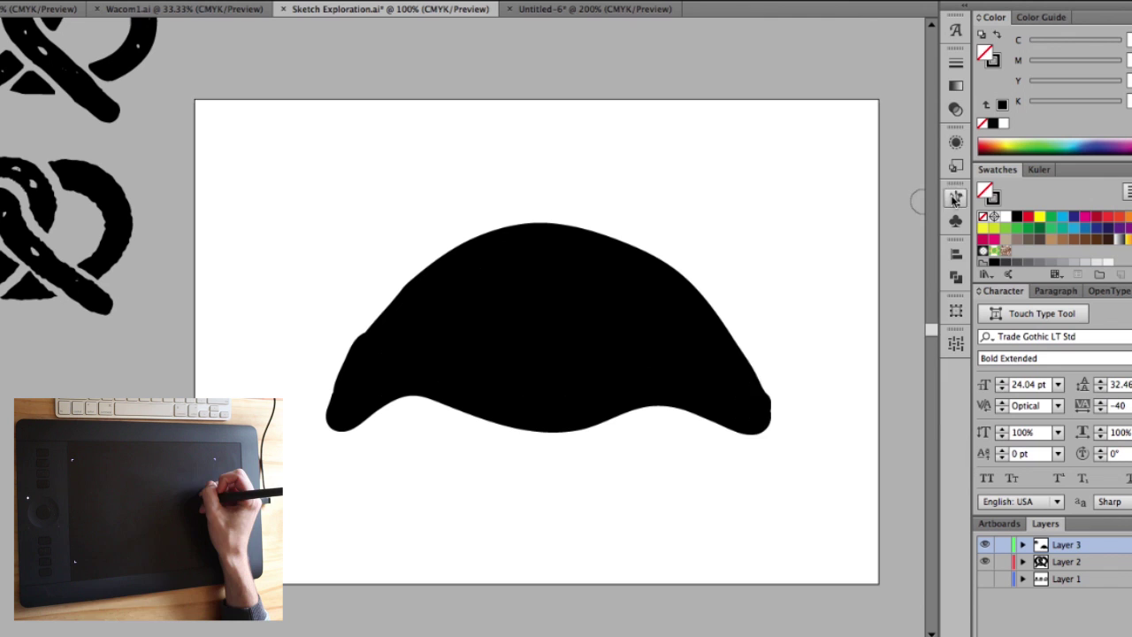
- Choose a smaller brush, smooth the croissant's outer edge, and extend both ends into narrower tips
key("F5")
mouse_move(359, 348)
left_mouse_down()
mouse_move(424, 275)
mouse_move(358, 358)
left_mouse_up()
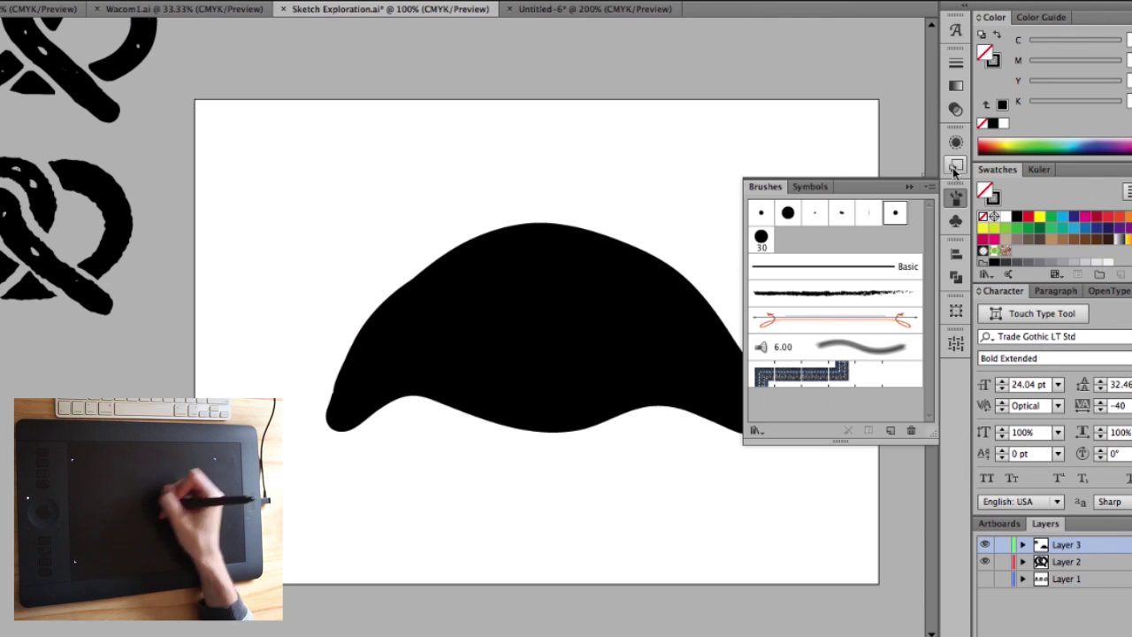
left_click(956, 195)
left_click_drag(398, 298, 447, 257)
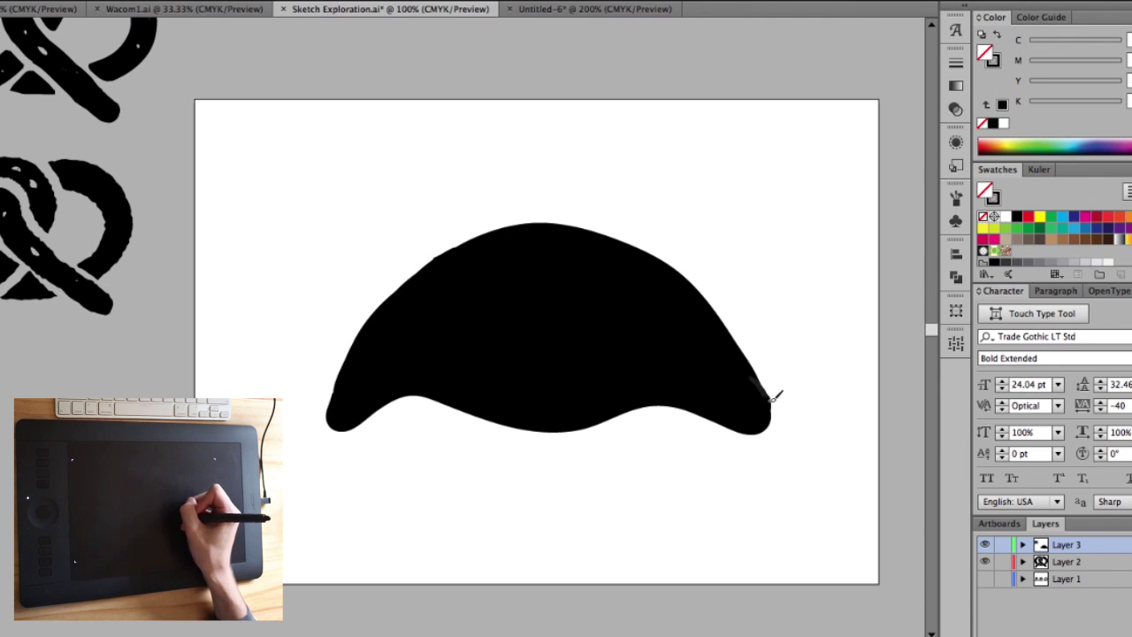
left_click_drag(746, 423, 750, 420)
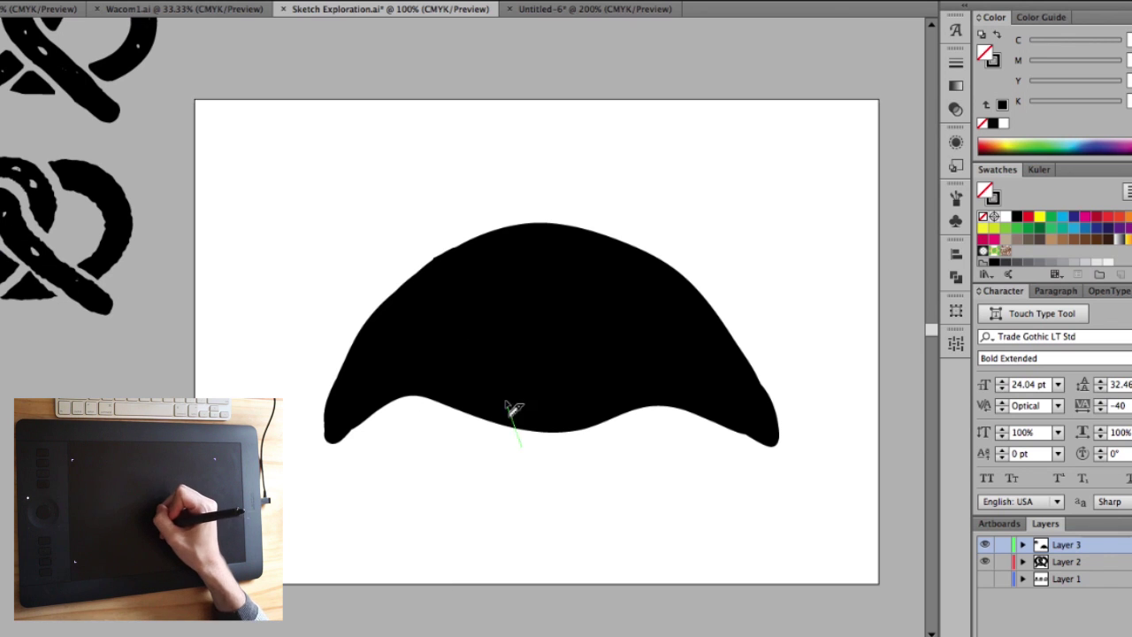
- Slice the croissant into nine segments with curved Knife cuts running from the lower edge to the upper edge
left_click_drag(513, 409, 498, 226)
left_click_drag(586, 449, 609, 232)
left_click_drag(634, 423, 678, 255)
left_click_drag(680, 420, 717, 306)
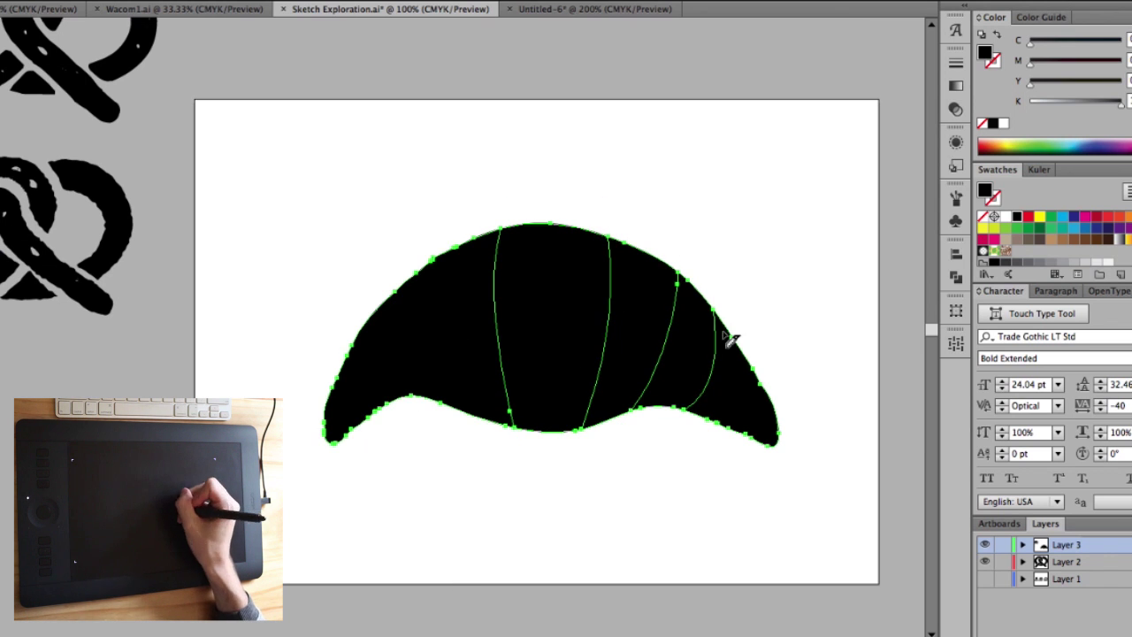
mouse_move(442, 405)
left_mouse_down()
mouse_move(417, 354)
mouse_move(415, 267)
left_mouse_up()
left_click_drag(412, 409, 373, 349)
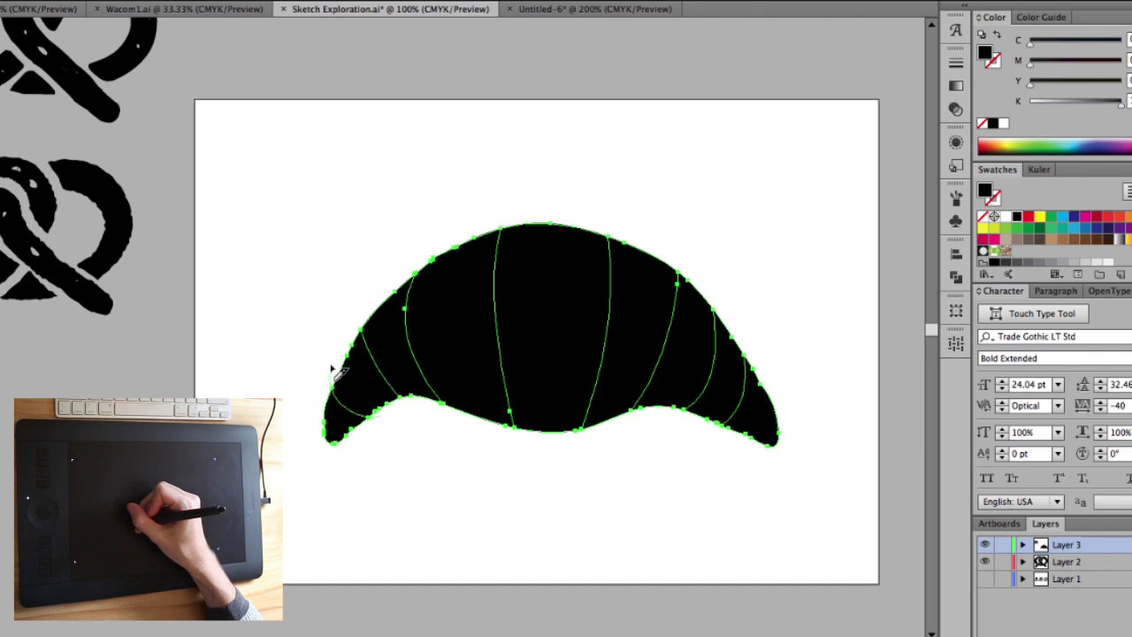
- Move the three outermost left segments together left and slightly down to open a gap beside the body
key("a")
left_click(188, 165)
left_click(393, 356)
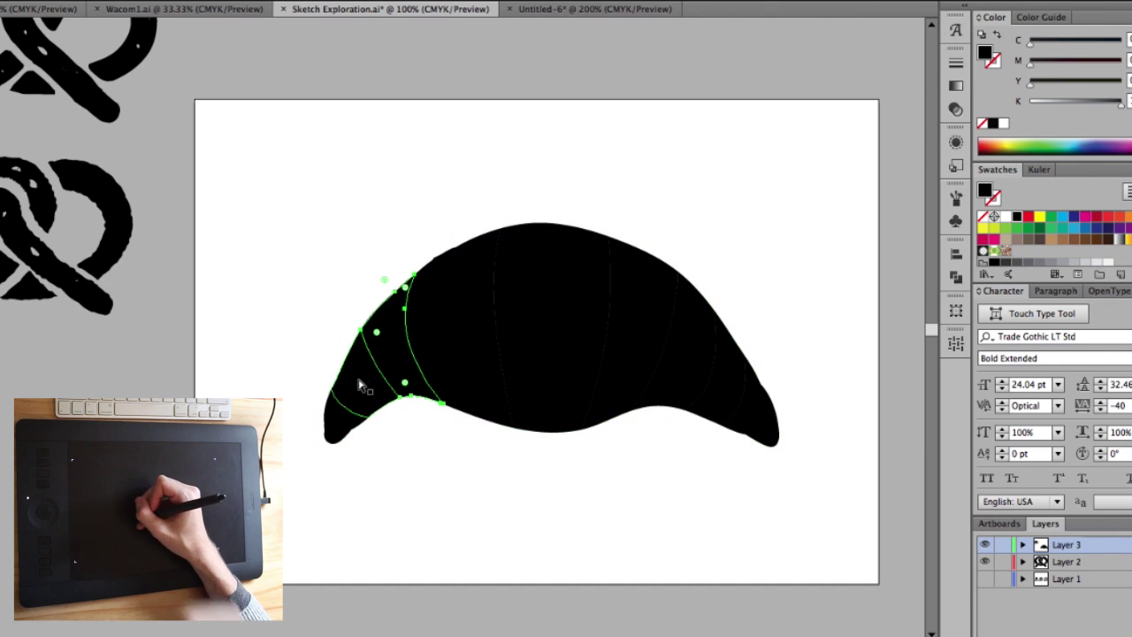
left_click(359, 382, "shift")
left_click(339, 425, "shift")
key("Left")
key("Left")
key("Down")
- Nudge the two outermost left segments left and down to open the next gap
left_click(369, 385)
left_click(332, 425, "shift")
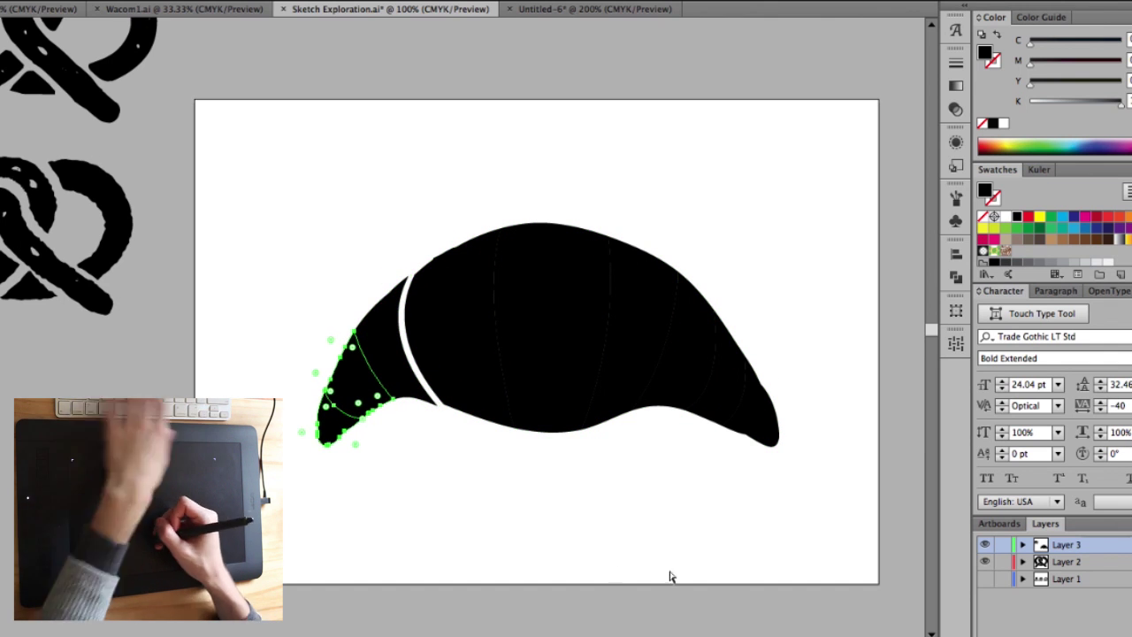
key("Left")
key("Left")
key("Down")
- Nudge only the croissant's left tip segment left and down to separate it from its neighbour
left_click(389, 475)
left_click(337, 426)
key("Left")
key("Left")
key("Down")
key("Down")
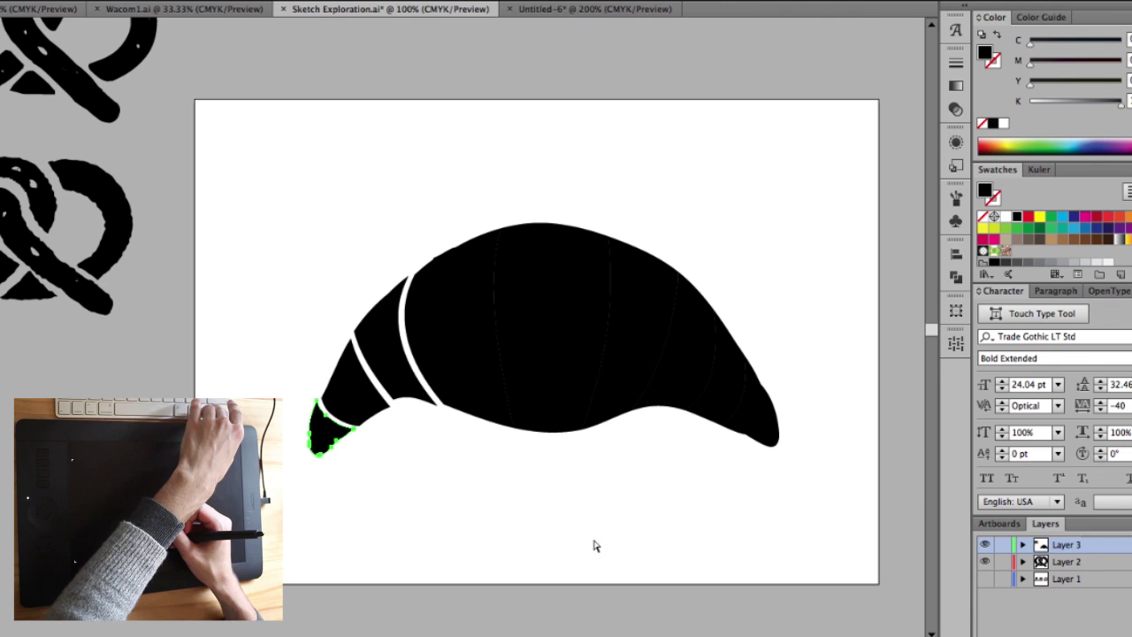
- Nudge the croissant's middle segment upward and deselect it
left_click(595, 545)
left_click(548, 390)
key("Up")
key("Up")
left_click(834, 291)
- Select all the segments to the right of the middle one and shift them right to open a gap
left_click(650, 358)
left_click(705, 382, "shift")
left_click(727, 395, "shift")
left_click(762, 423, "shift")
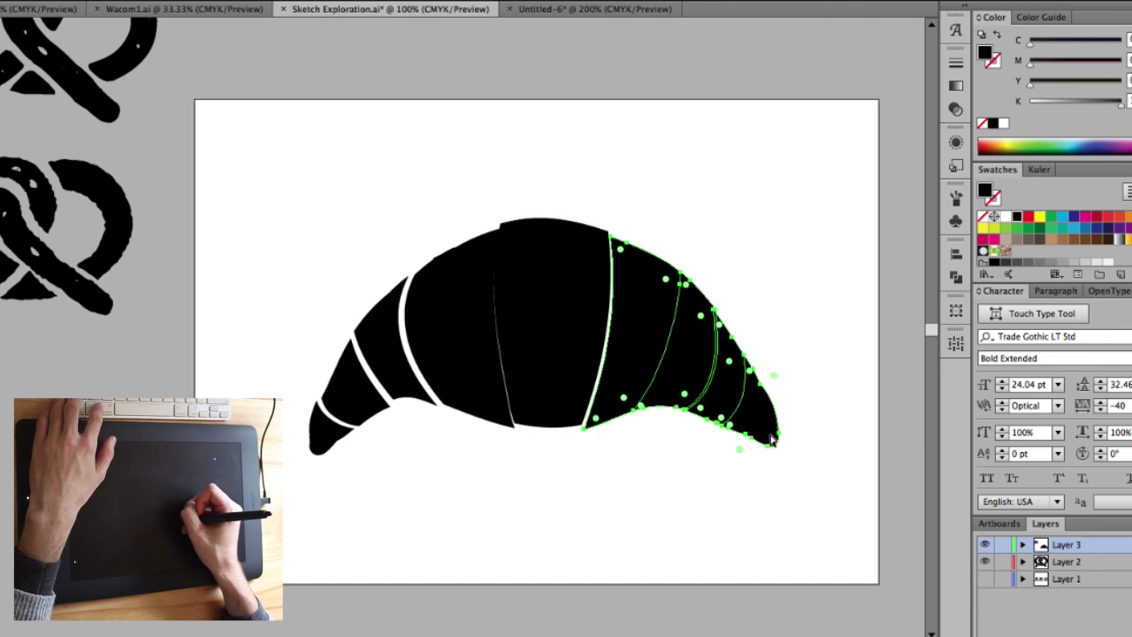
left_click_drag(762, 423, 769, 422)
- Separate the right tip segment, then shift it together with its neighbour right to open both gaps
left_click(801, 258)
left_click_drag(850, 192, 799, 318)
left_click_drag(768, 425, 773, 426)
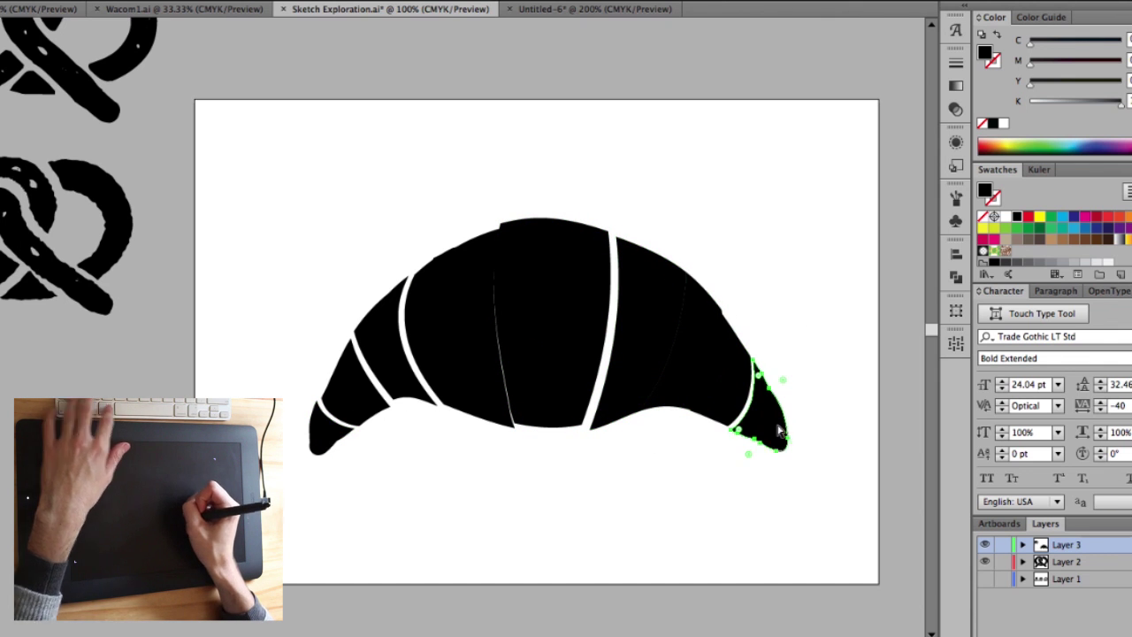
left_click(719, 398, "shift")
left_click_drag(750, 383, 759, 385)
- Adjust the positions of the right-hand segments so white gaps of similar width separate all of them
key("Up")
key("Up")
key("Right")
key("Right")
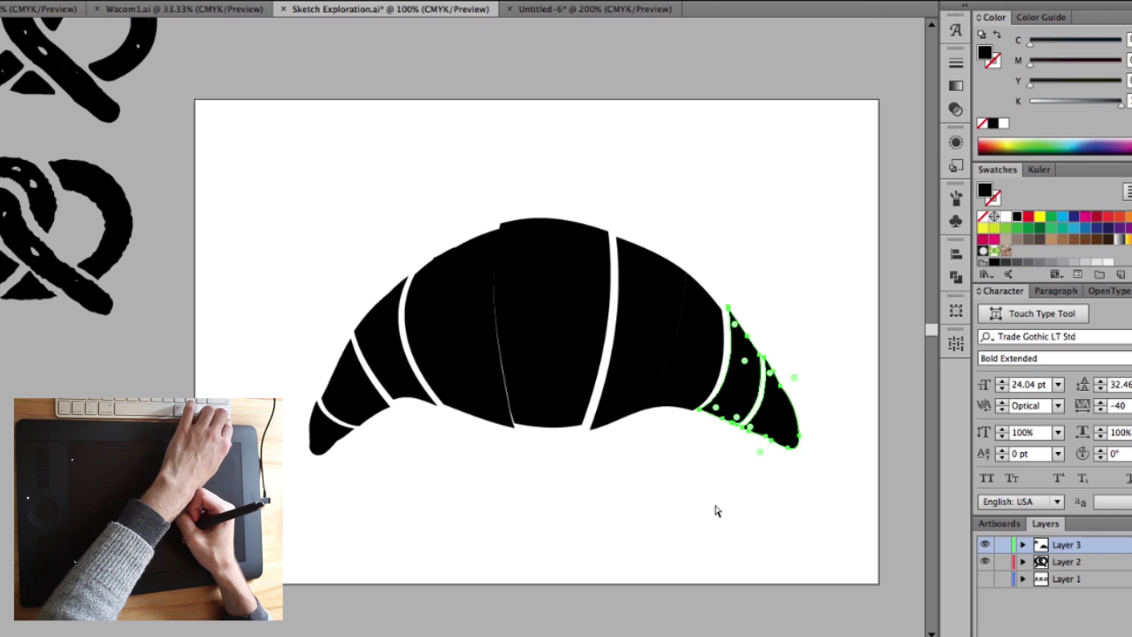
left_click(590, 334)
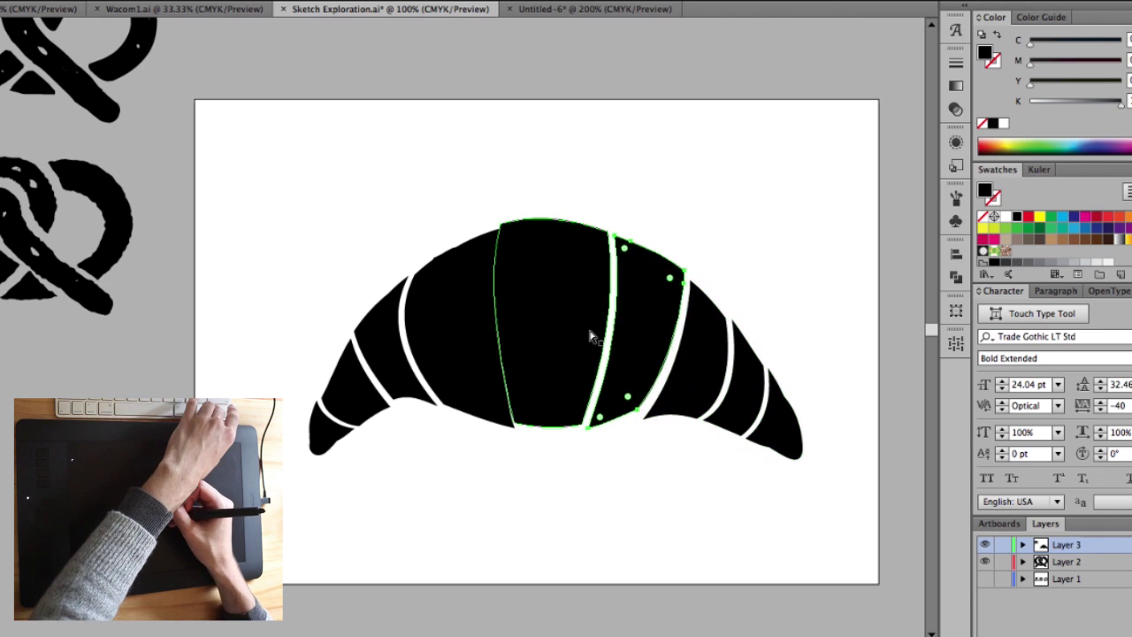
key("Right")
key("Right")
- Nudge the segment just left of the middle left and up to open a gap beside the middle segment
left_click(463, 399)
key("Left")
key("Left")
key("Up")
key("Up")
- Nudge the middle segment further up and deselect the artwork
left_click(543, 369)
key("Up")
key("Up")
left_click(154, 197)
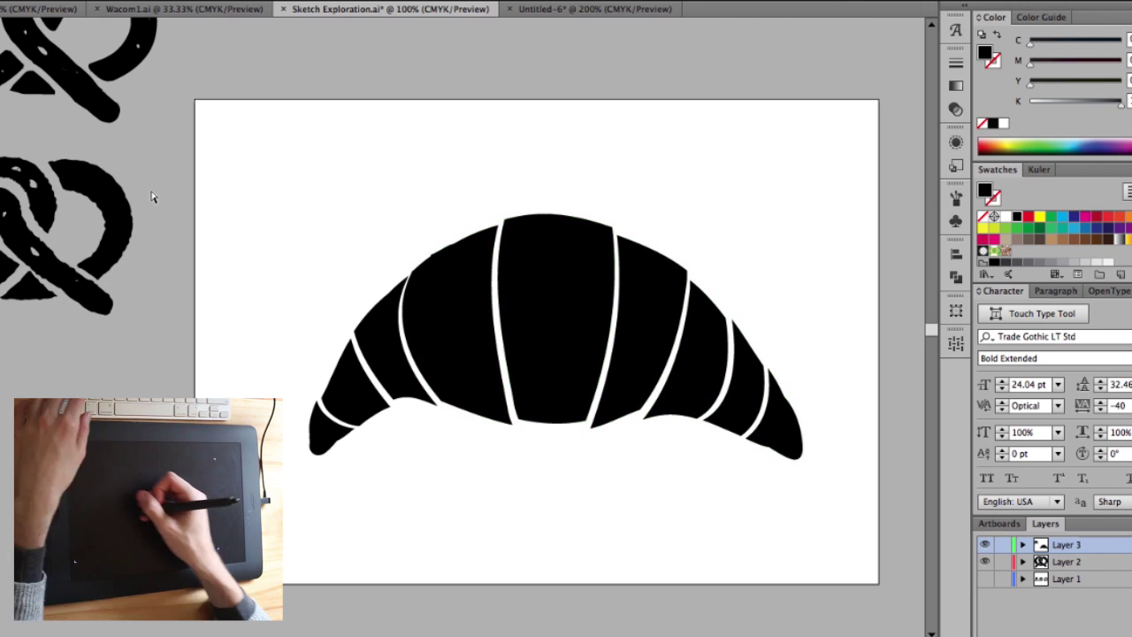
- Erase small white specks of varied size across the croissant's segments, including the two outer segments at its left end
key("shift+x")
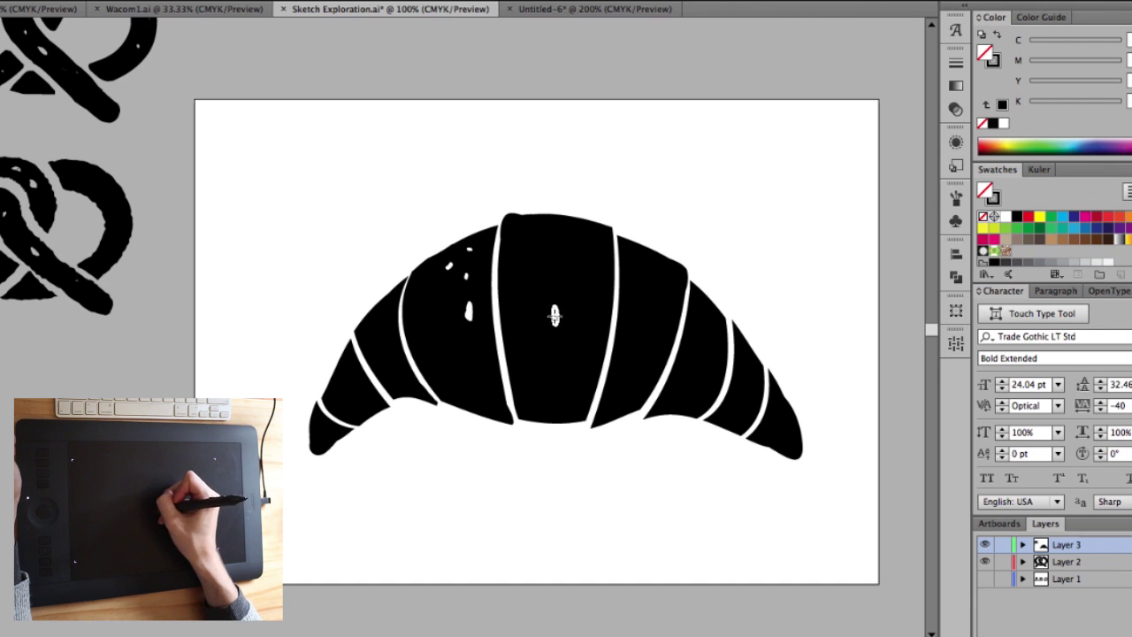
left_click_drag(787, 423, 782, 405)
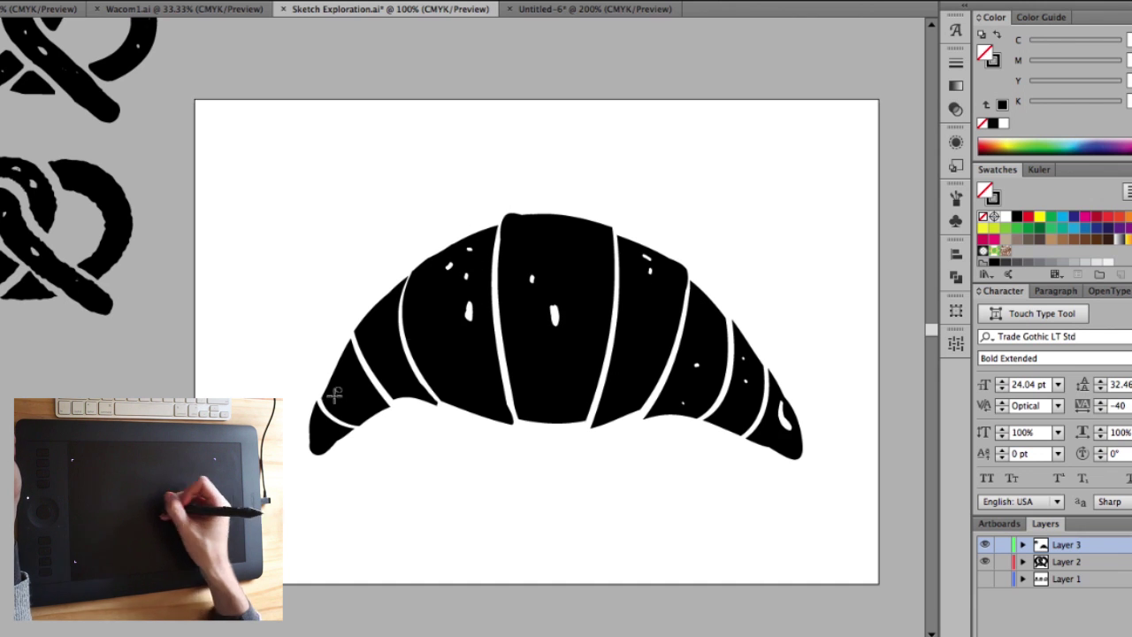
left_click_drag(343, 392, 339, 399)
left_click(351, 393)
left_click(378, 322)
- Erase the upper corners of the croissant segments so the gaps widen at the outer edge, and reshape the middle specks
left_click_drag(407, 273, 396, 323)
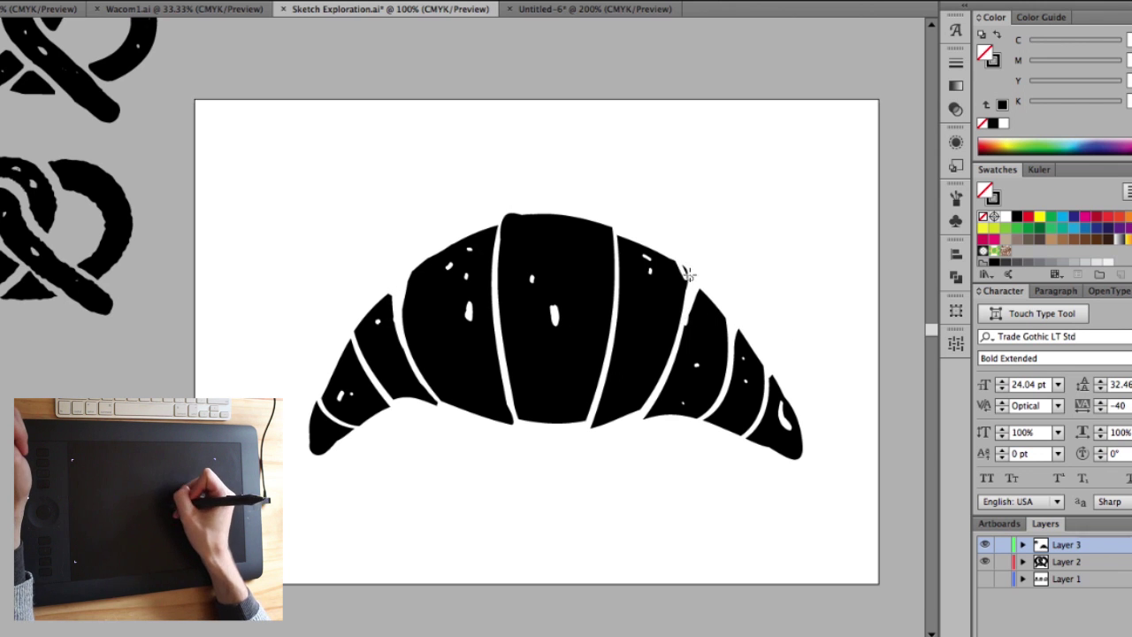
left_click_drag(539, 225, 507, 225)
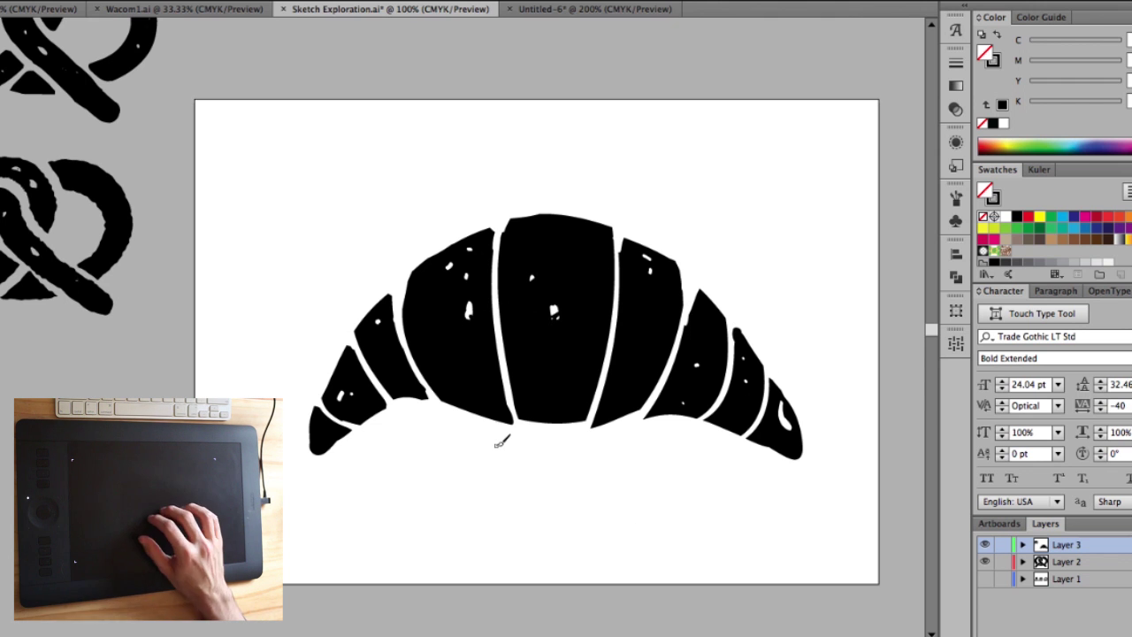
scroll(501, 440, "up", 2)
scroll(500, 440, "up", 3)
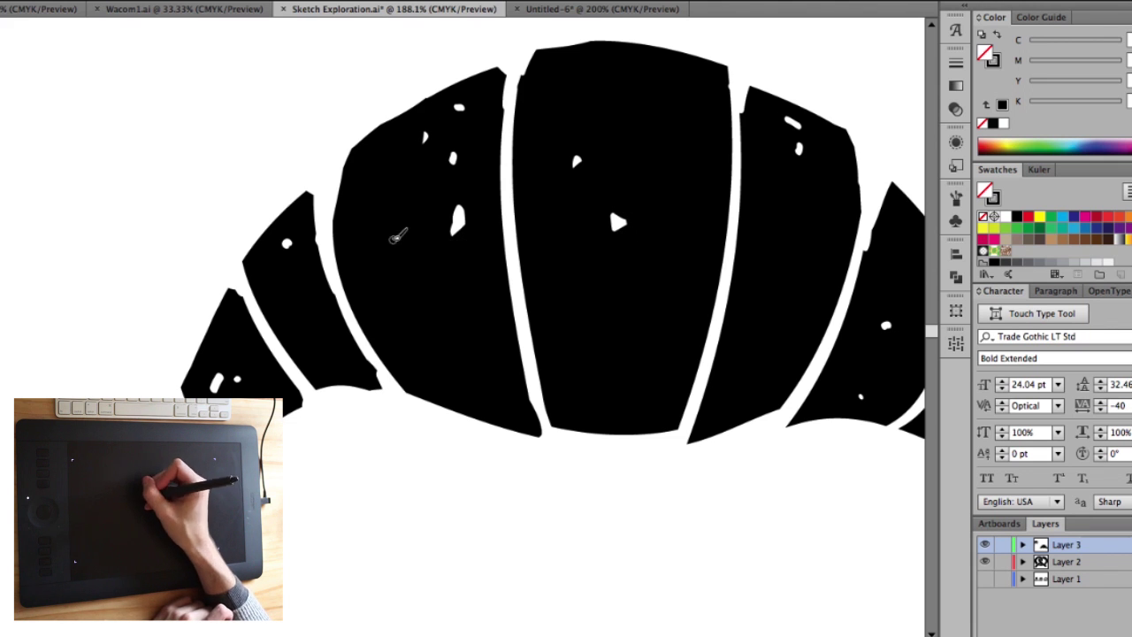
- Choose the 30 pt round brush and paint the thick black outline of a bread loaf on the empty artboard
scroll(397, 237, "down", 4)
scroll(397, 237, "left", 3)
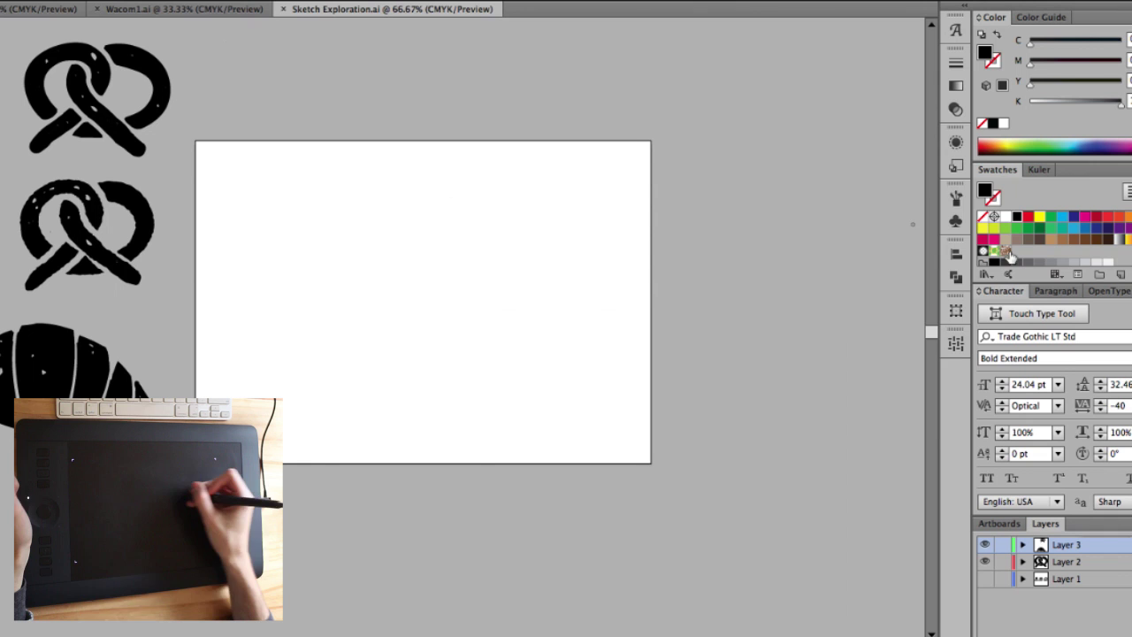
left_click(956, 198)
left_click(762, 240)
scroll(516, 174, "left", 4)
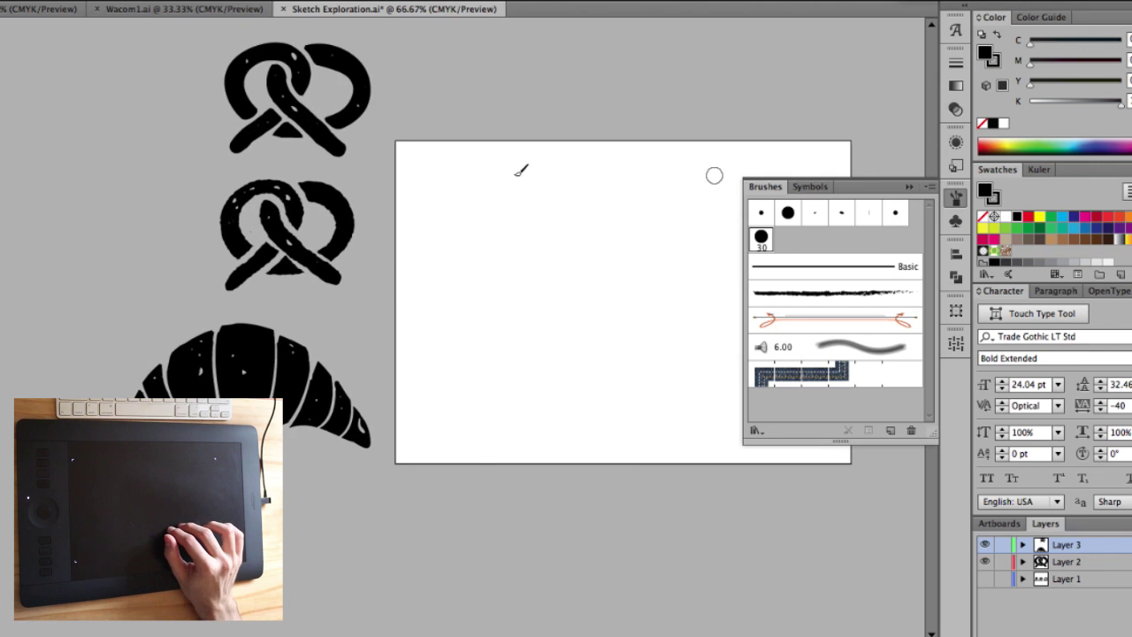
scroll(520, 170, "up", 5)
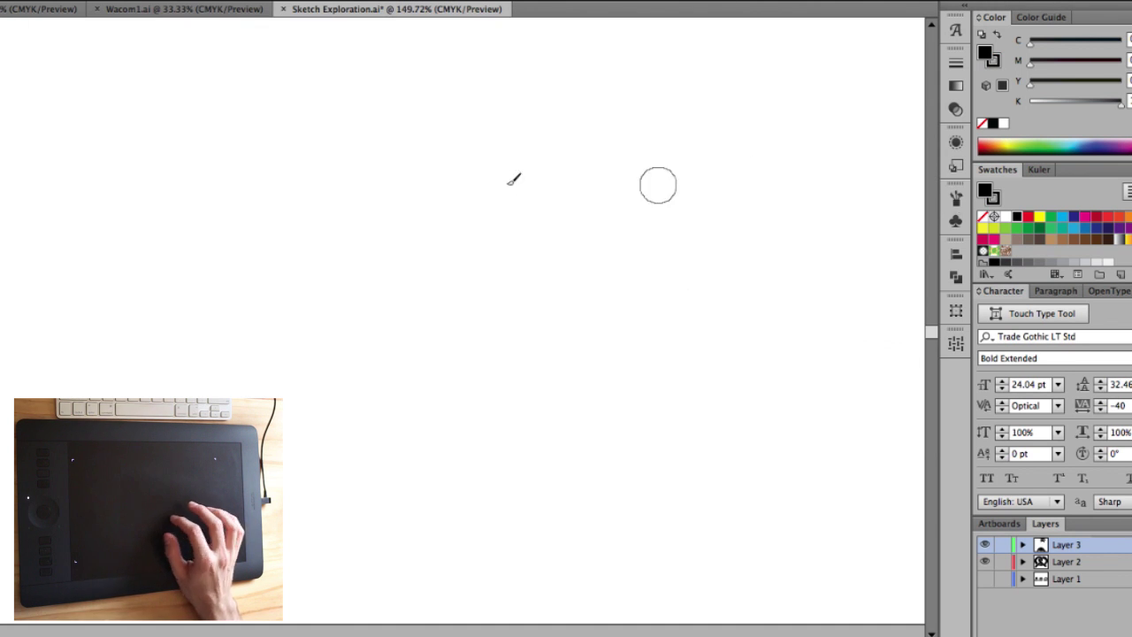
mouse_move(223, 317)
left_mouse_down()
mouse_move(392, 374)
mouse_move(644, 348)
mouse_move(727, 270)
left_mouse_up()
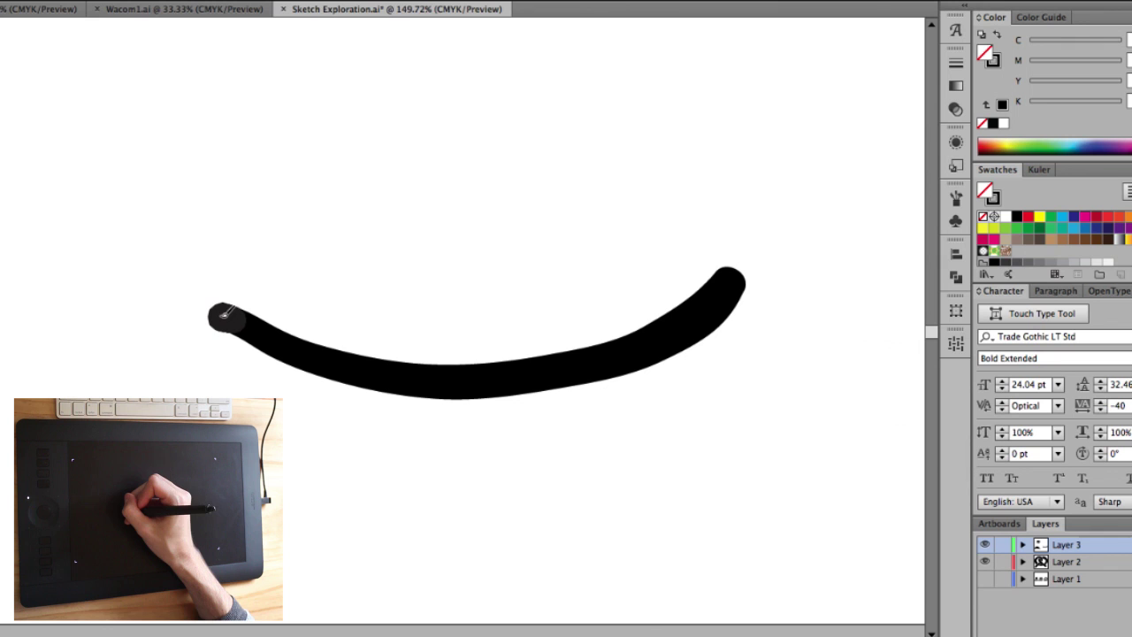
mouse_move(223, 313)
left_mouse_down()
mouse_move(212, 234)
mouse_move(465, 36)
mouse_move(750, 166)
mouse_move(699, 283)
mouse_move(719, 288)
mouse_move(321, 97)
mouse_move(523, 334)
mouse_move(624, 212)
left_mouse_up()
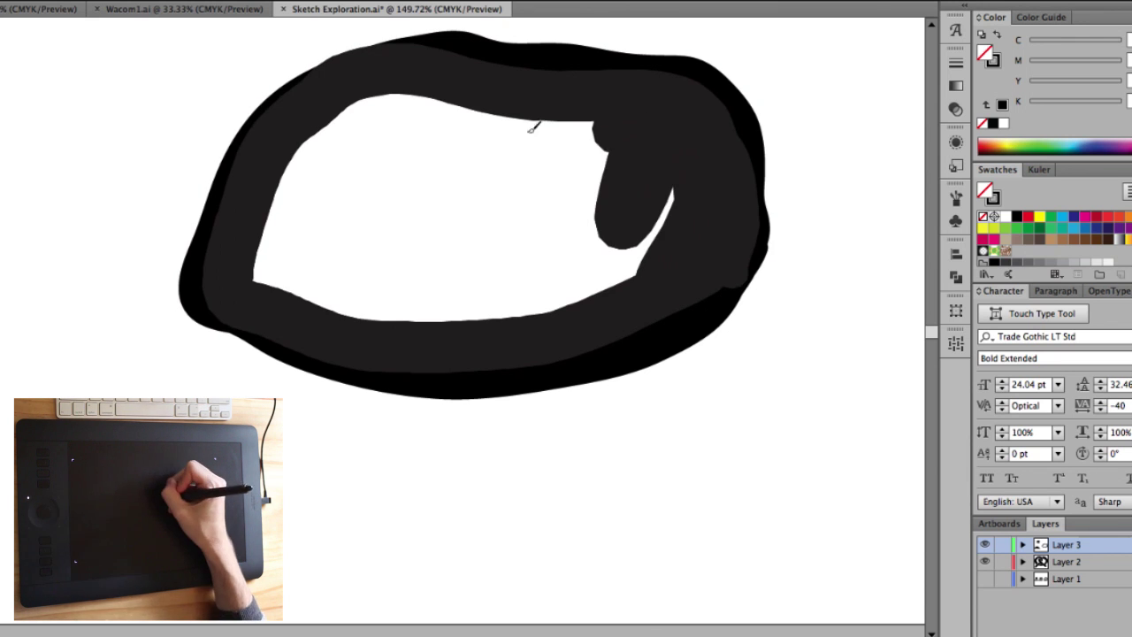
- Fill the loaf's interior solid black and round out its upper and right edges with more brush strokes
mouse_move(532, 127)
left_mouse_down()
mouse_move(352, 120)
mouse_move(301, 271)
mouse_move(516, 140)
mouse_move(556, 212)
mouse_move(348, 315)
mouse_move(651, 244)
mouse_move(510, 261)
left_mouse_up()
mouse_move(281, 385)
left_mouse_down()
mouse_move(226, 358)
mouse_move(235, 254)
mouse_move(268, 188)
left_mouse_up()
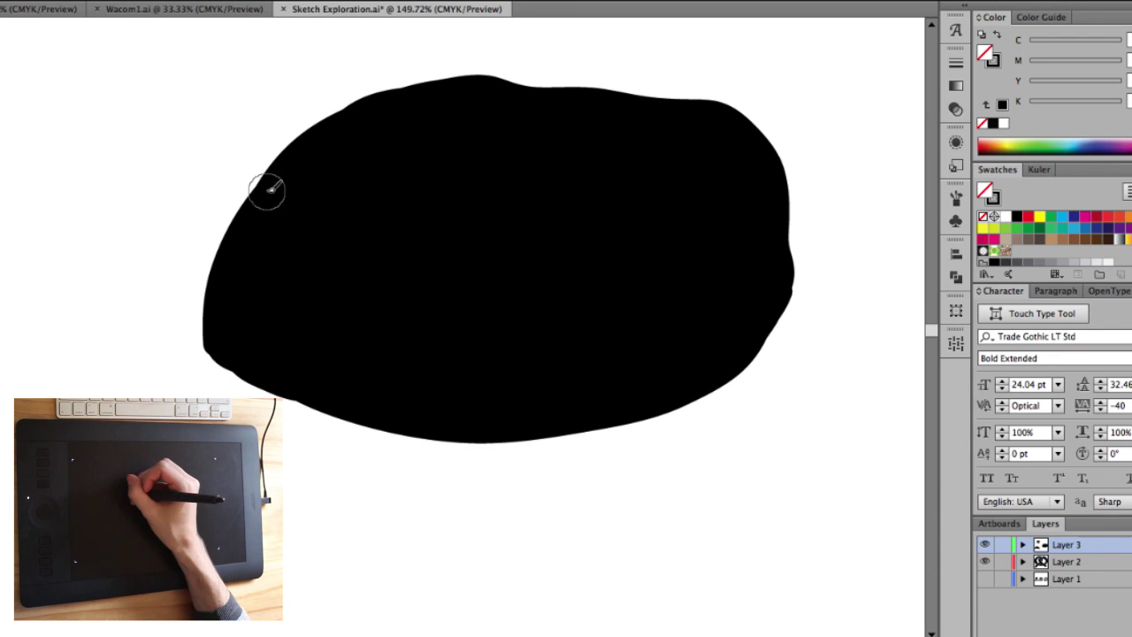
left_click_drag(473, 88, 624, 97)
mouse_move(571, 88)
left_mouse_down()
mouse_move(631, 105)
mouse_move(747, 151)
mouse_move(800, 251)
mouse_move(797, 301)
left_mouse_up()
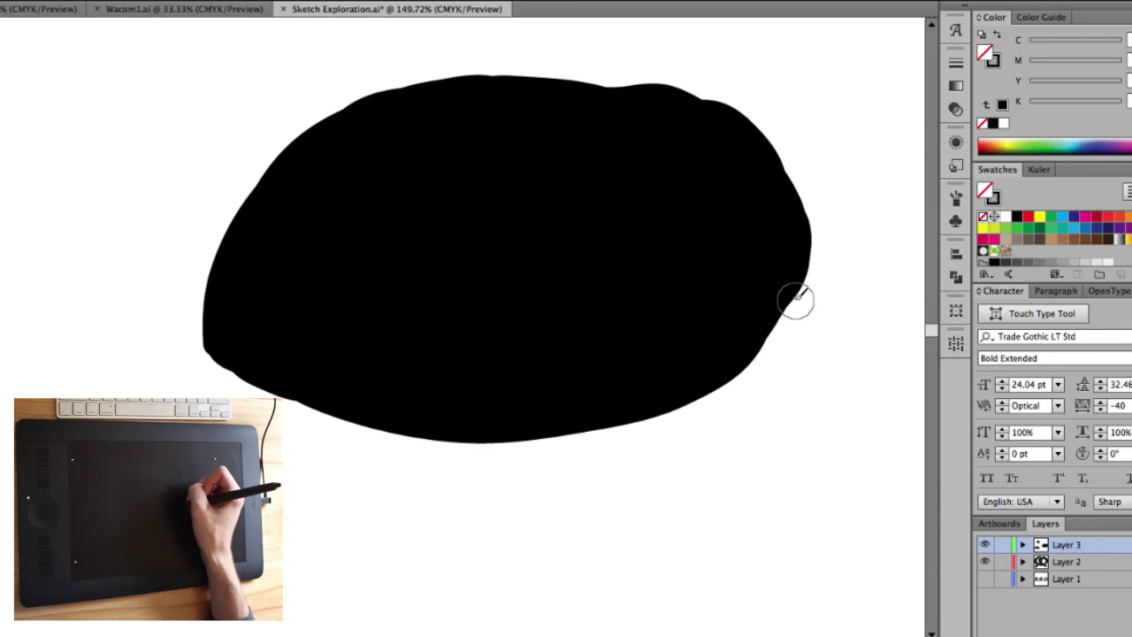
- Erase three wide slanting score cuts into the loaf's upper edge, tapering toward their lower ends
left_click_drag(412, 161, 431, 208)
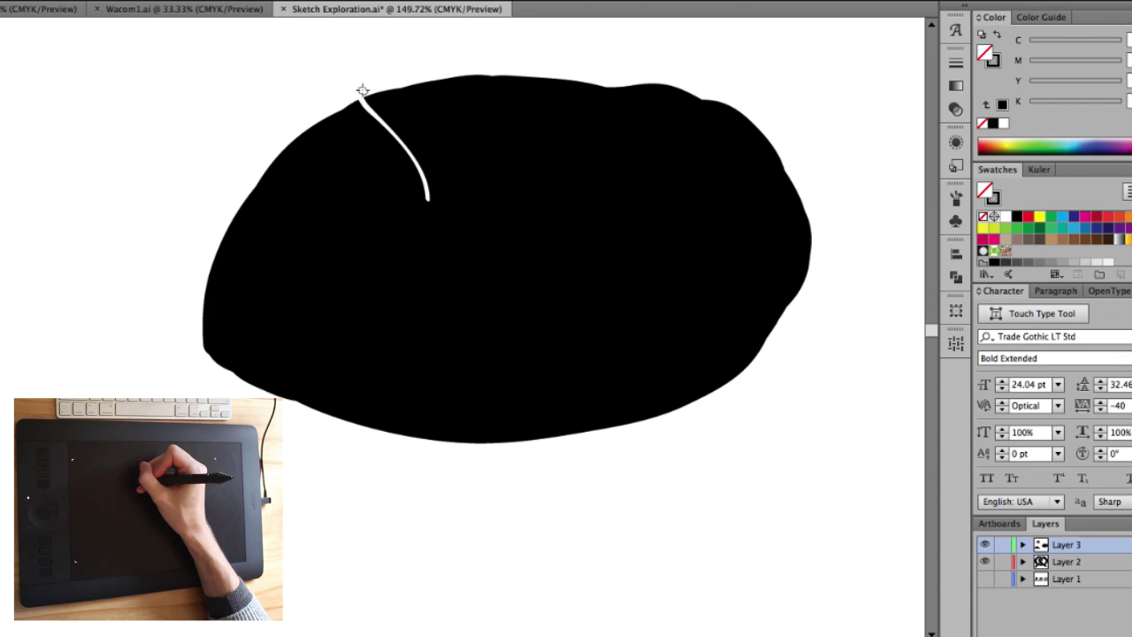
mouse_move(447, 80)
left_mouse_down()
mouse_move(481, 126)
mouse_move(502, 205)
left_mouse_up()
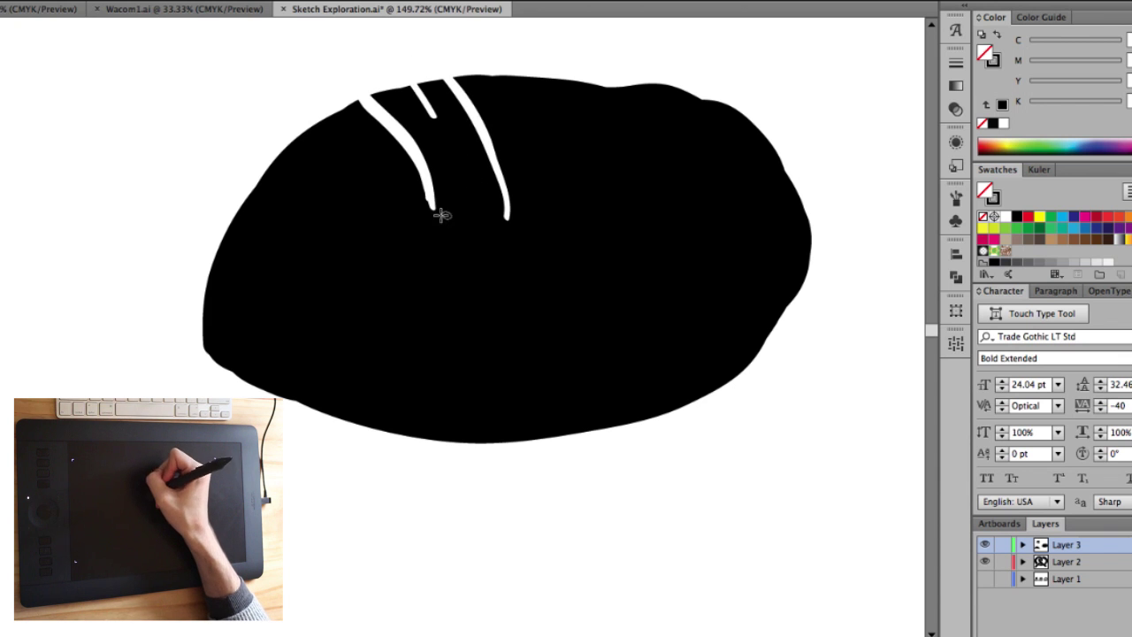
mouse_move(352, 103)
left_mouse_down()
mouse_move(431, 208)
mouse_move(391, 143)
left_mouse_up()
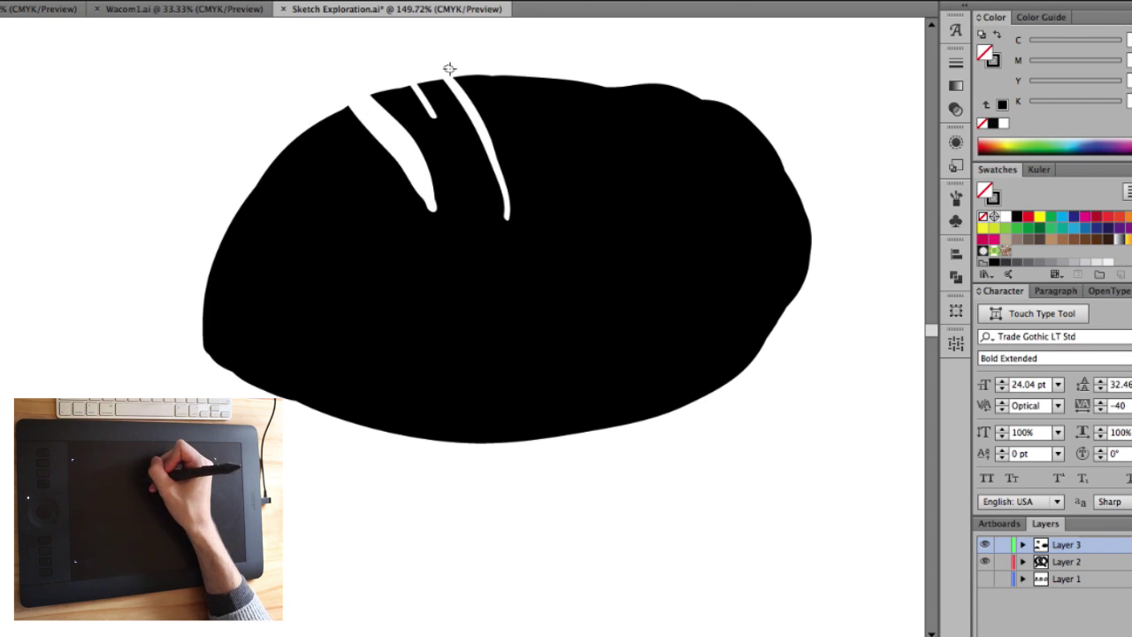
mouse_move(449, 69)
left_mouse_down()
mouse_move(507, 184)
mouse_move(465, 106)
left_mouse_up()
mouse_move(513, 73)
left_mouse_down()
mouse_move(557, 123)
mouse_move(583, 119)
mouse_move(587, 143)
left_mouse_up()
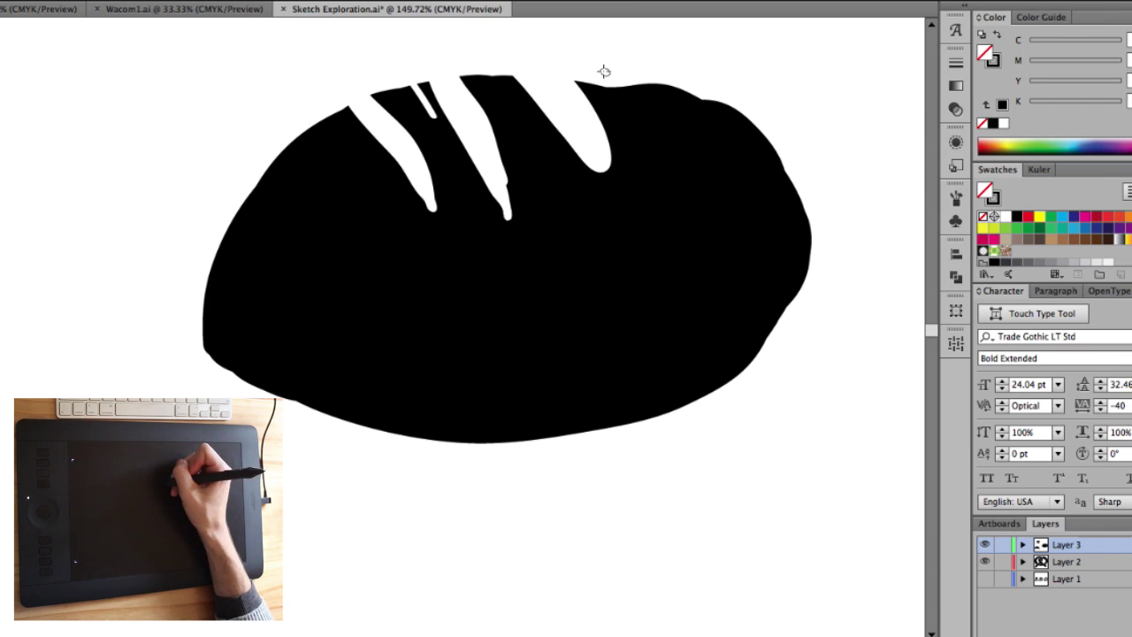
- Choose a smaller round brush, paint over the two thin stray cuts and round the upper edge beside the third cut
left_click(956, 198)
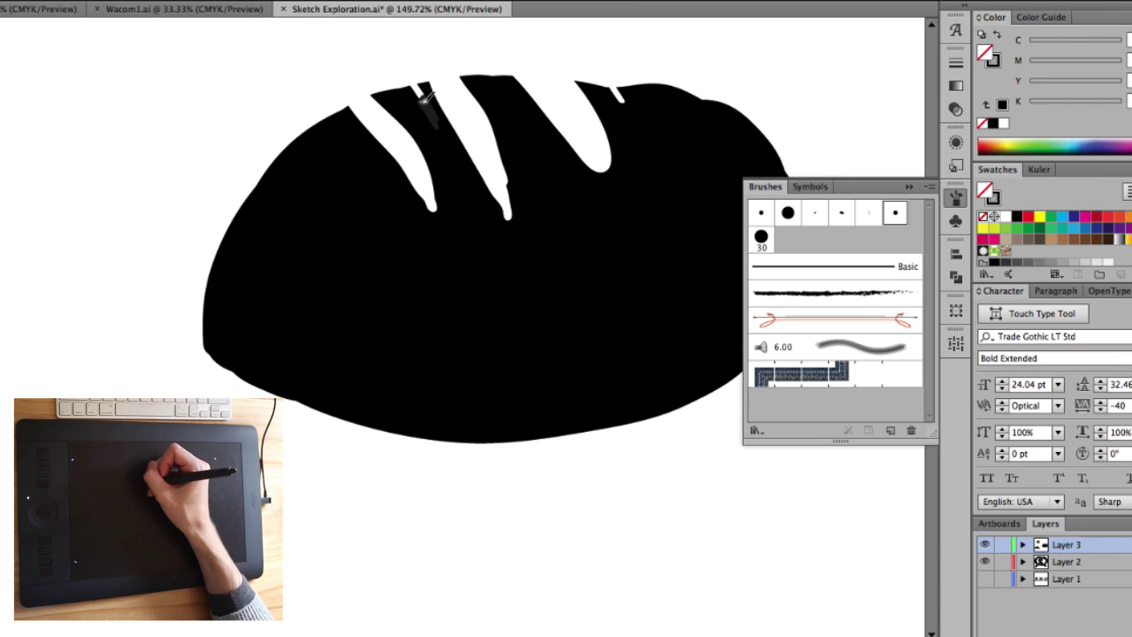
left_click_drag(425, 91, 429, 99)
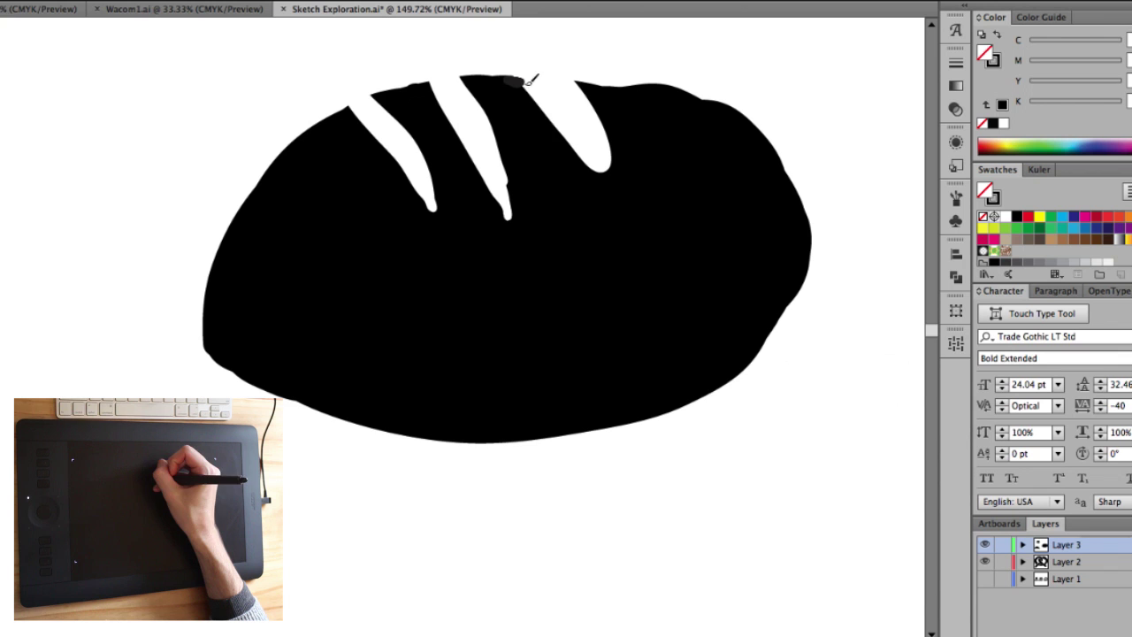
left_click_drag(575, 82, 592, 87)
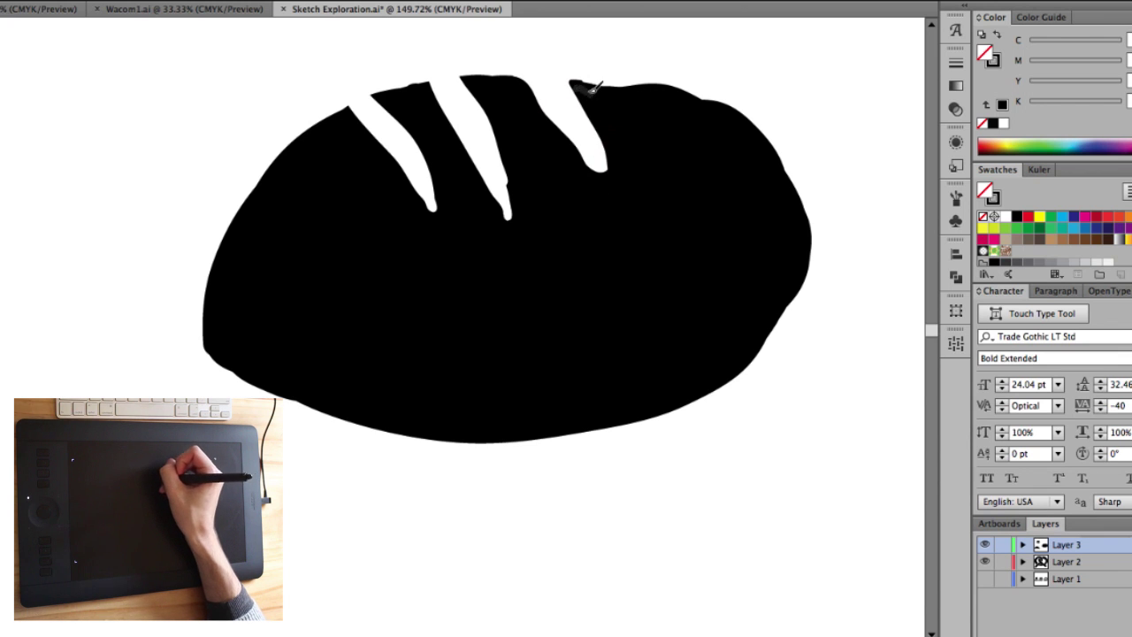
- Paint along the edges of the three cuts to narrow them to sharp points, and erase small specks across the loaf
left_click_drag(485, 99, 516, 208)
left_click_drag(424, 84, 496, 195)
mouse_move(376, 93)
left_mouse_down()
mouse_move(430, 159)
mouse_move(447, 206)
left_mouse_up()
left_click_drag(351, 104, 432, 205)
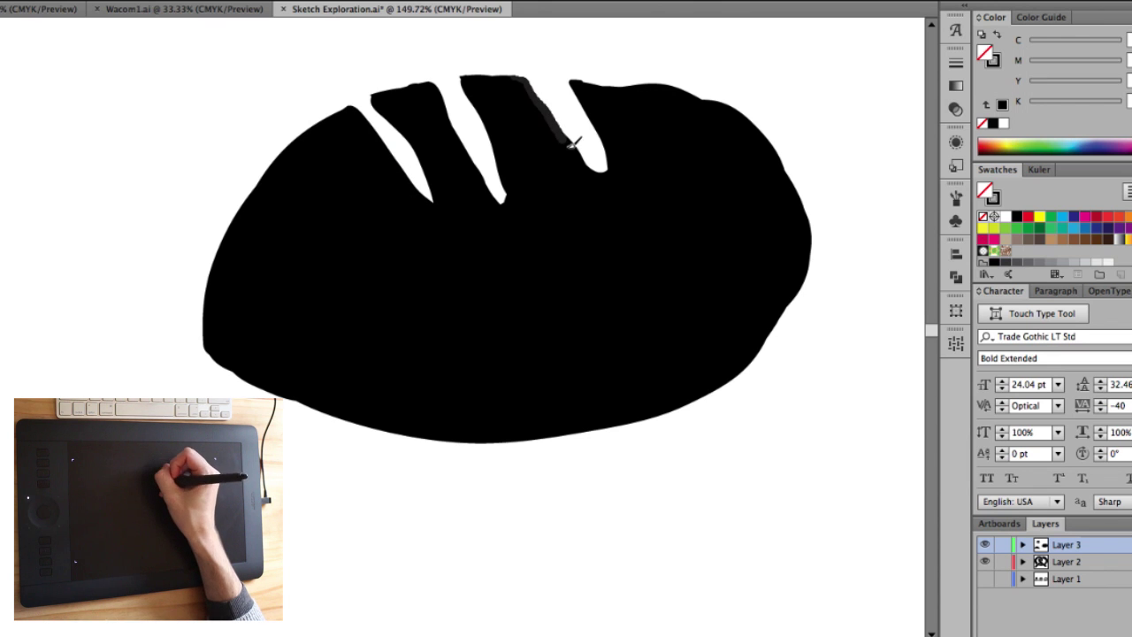
mouse_move(574, 141)
left_mouse_down()
mouse_move(601, 130)
mouse_move(566, 78)
left_mouse_up()
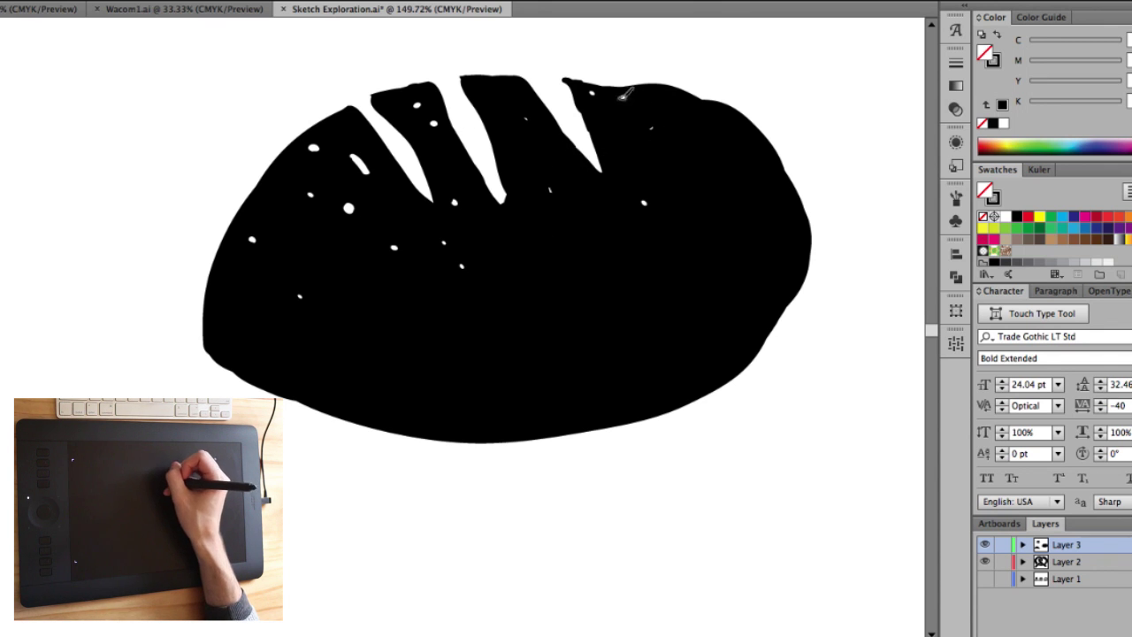
- Paint over the larger specks on the loaf's left half to shrink, reshape or remove them, and touch up its upper-left edge
left_click_drag(357, 201, 345, 216)
left_click_drag(370, 165, 345, 179)
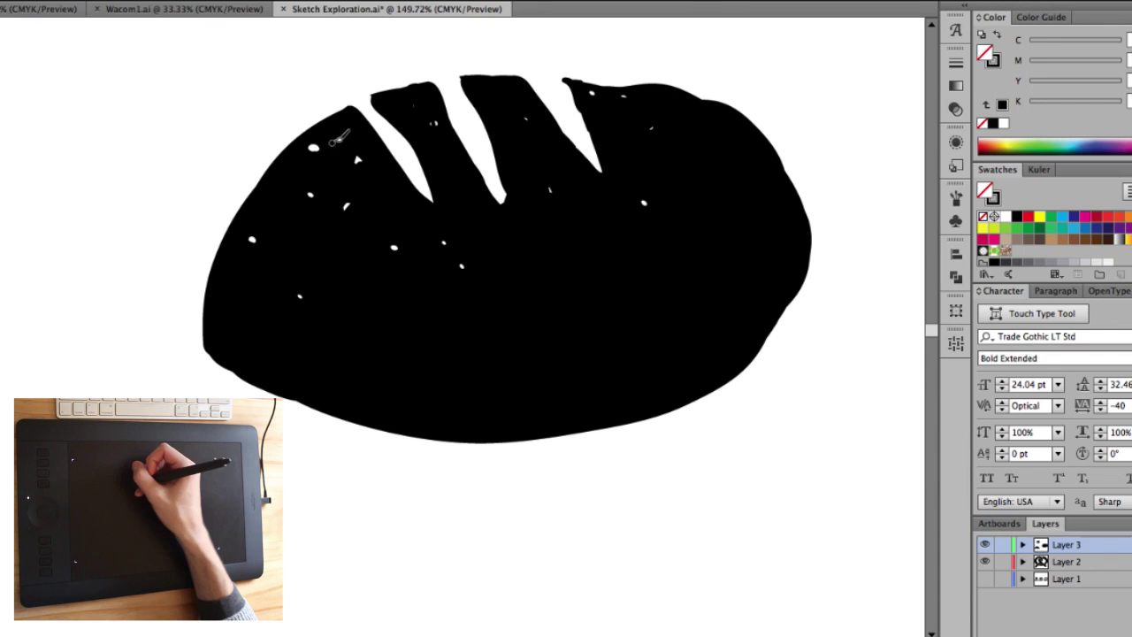
left_click_drag(320, 142, 305, 160)
left_click_drag(316, 189, 306, 199)
left_click_drag(328, 125, 271, 167)
left_click_drag(304, 135, 333, 116)
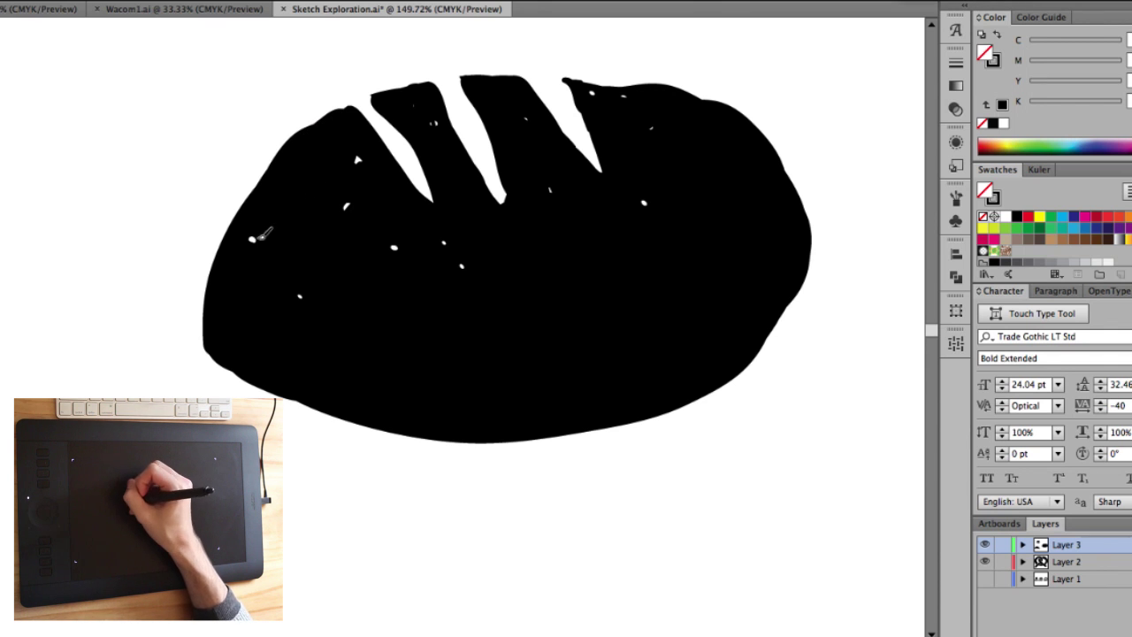
left_click_drag(256, 234, 249, 243)
left_click_drag(397, 243, 391, 251)
- Erase along the right edges of the first two cuts to widen them, leaving a few tiny black flecks inside
left_click_drag(459, 76, 504, 211)
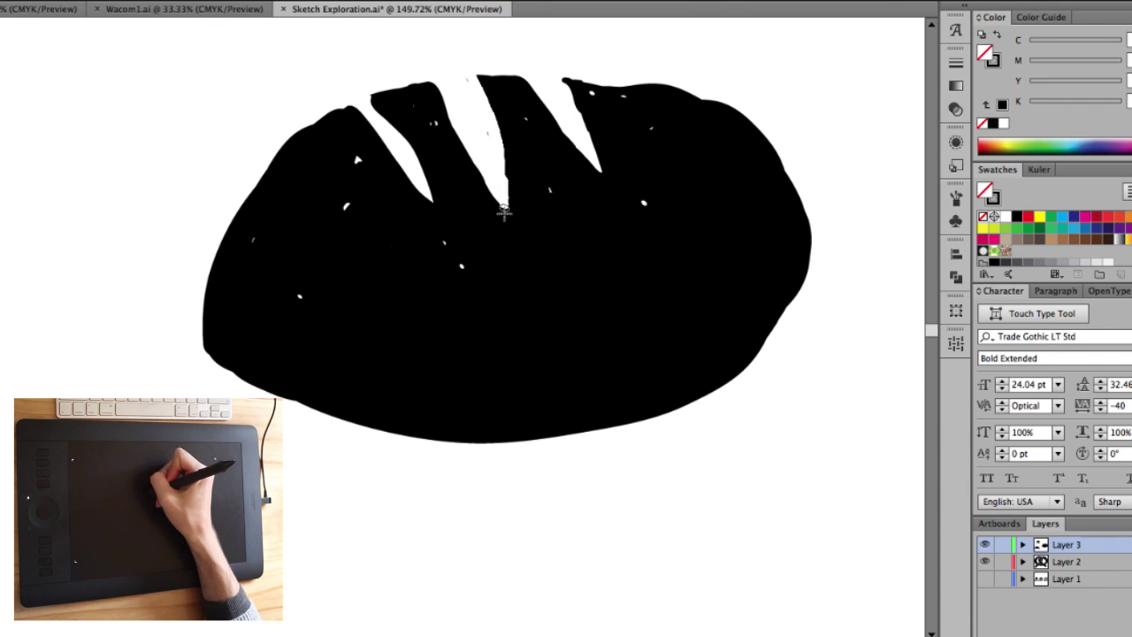
left_click_drag(376, 95, 415, 154)
left_click_drag(386, 90, 422, 185)
- Erase a fourth tapered cut on the loaf's upper right and refine the edges of the second and third cuts
mouse_move(629, 84)
left_mouse_down()
mouse_move(649, 88)
mouse_move(658, 151)
left_mouse_up()
left_click_drag(580, 101, 603, 157)
left_click_drag(659, 89, 662, 154)
left_click_drag(499, 213, 511, 214)
left_click_drag(503, 131, 501, 164)
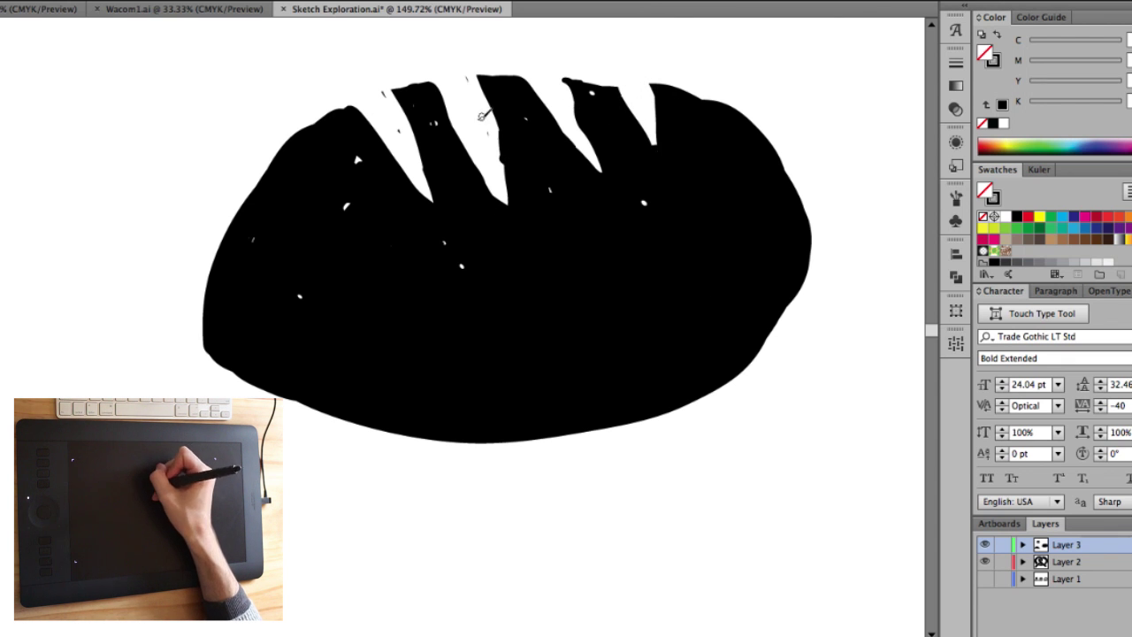
scroll(379, 234, "down", 3)
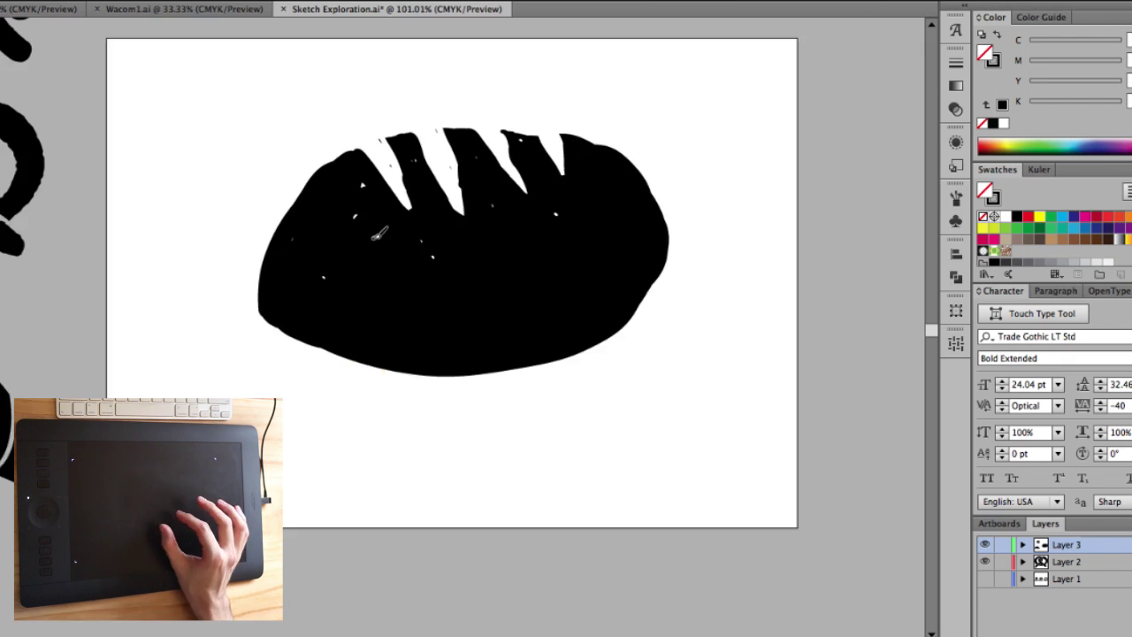